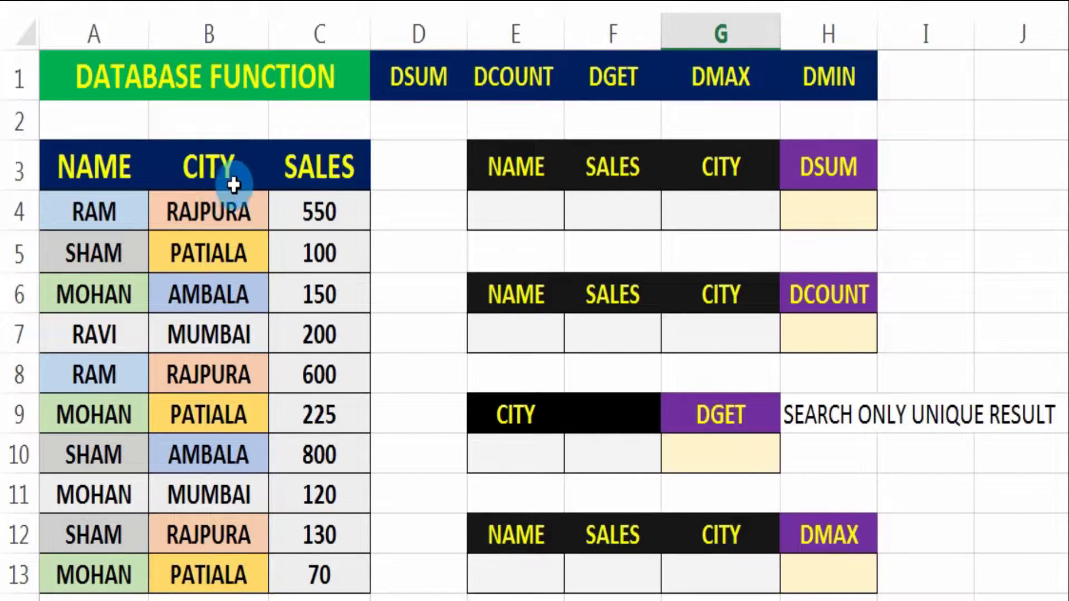
Review the NAME, CITY and SALES table headers and enter RAM as the name criterion in E4
{"action": "scroll", "coordinate": [247, 389], "scroll_direction": "down", "scroll_amount": 1}
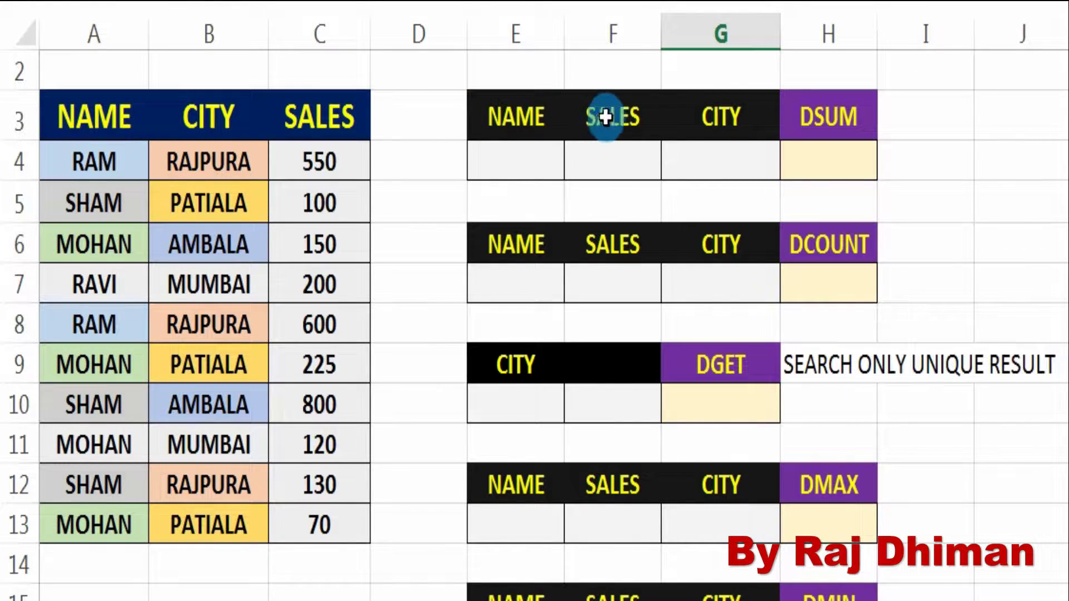
{"action": "left_click", "coordinate": [83, 114]}
{"action": "left_click", "coordinate": [173, 123]}
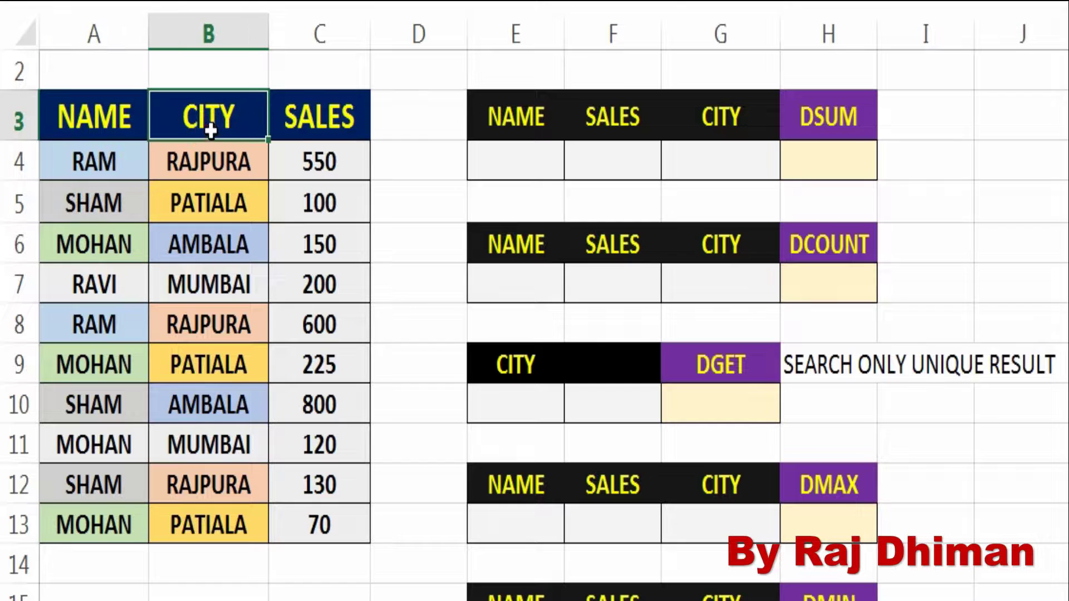
{"action": "left_click", "coordinate": [295, 123]}
{"action": "left_click", "coordinate": [110, 114]}
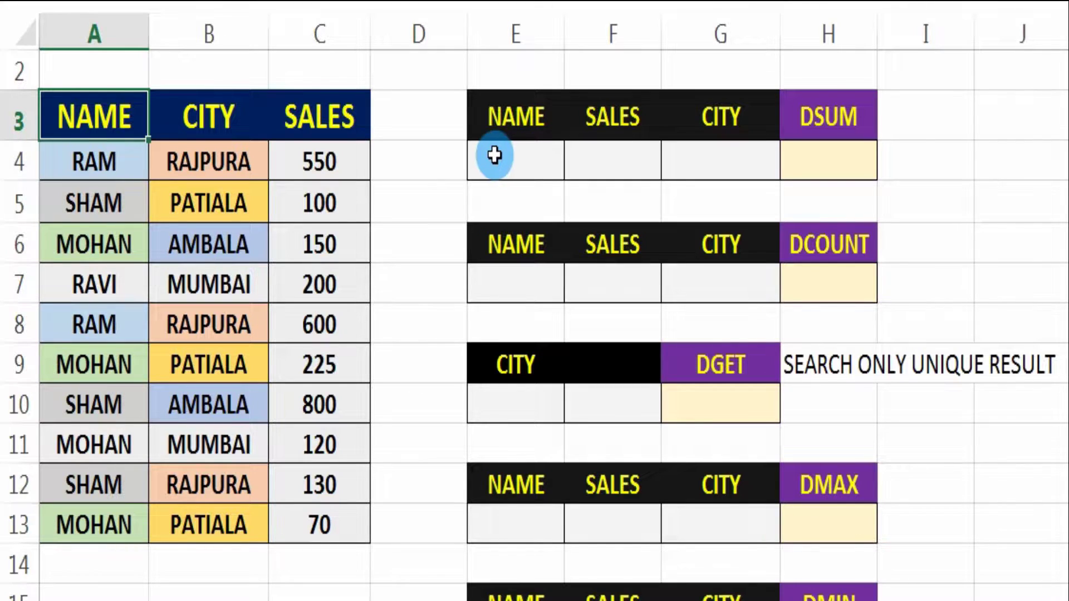
{"action": "left_click", "coordinate": [494, 155]}
{"action": "type", "text": "RAM"}
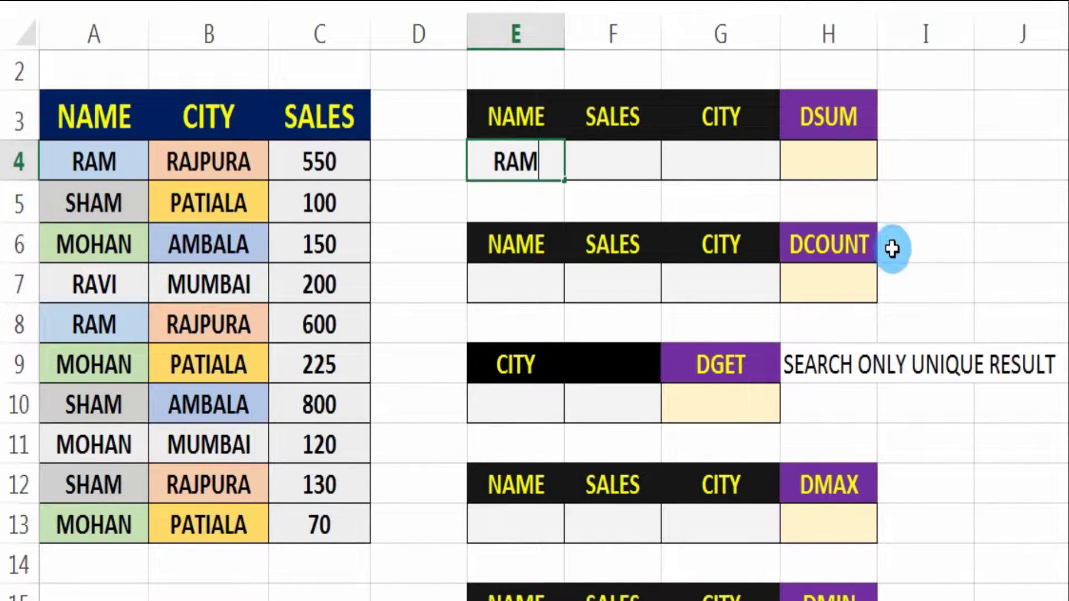
Enter =DSUM(A3:C13,C3,E3:G4) in H4 to total RAM's sales, returning 1150
{"action": "left_click", "coordinate": [844, 161]}
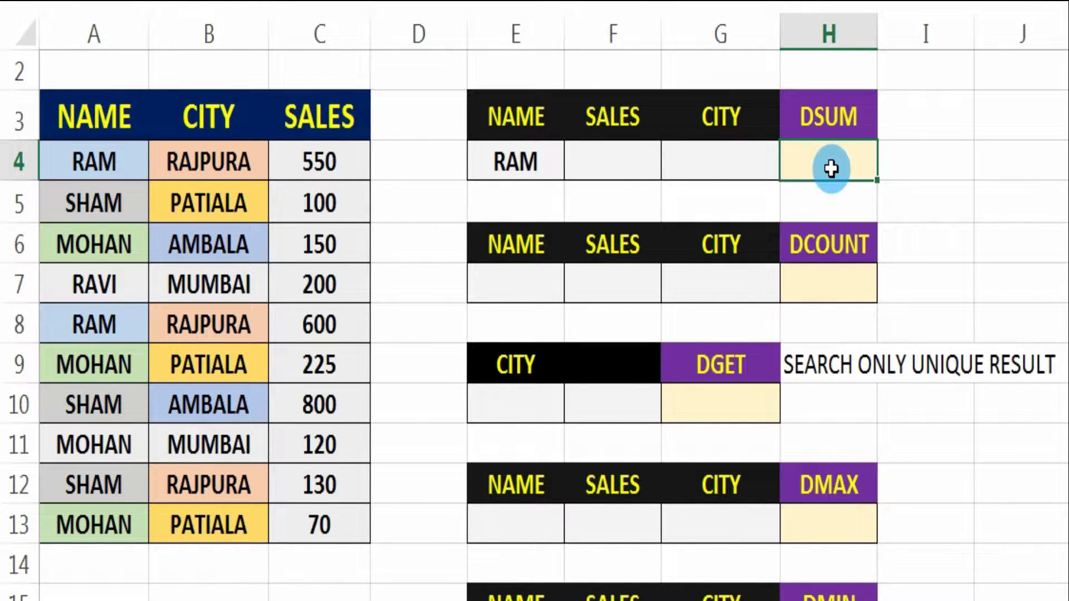
{"action": "type", "text": "=DSUM("}
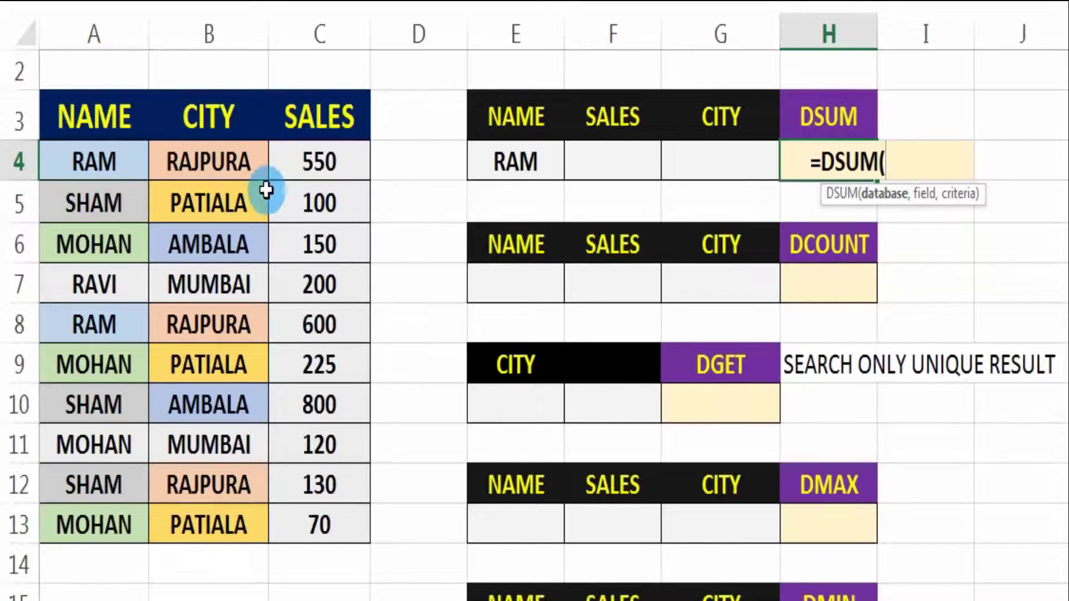
{"action": "left_click_drag", "start_coordinate": [82, 120], "coordinate": [301, 530]}
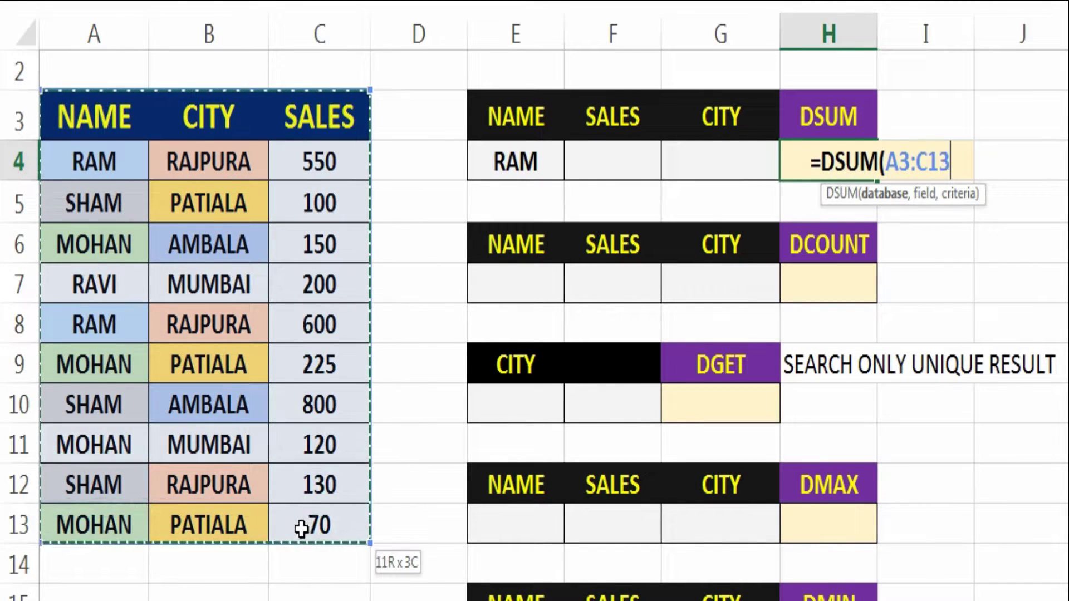
{"action": "type", "text": ","}
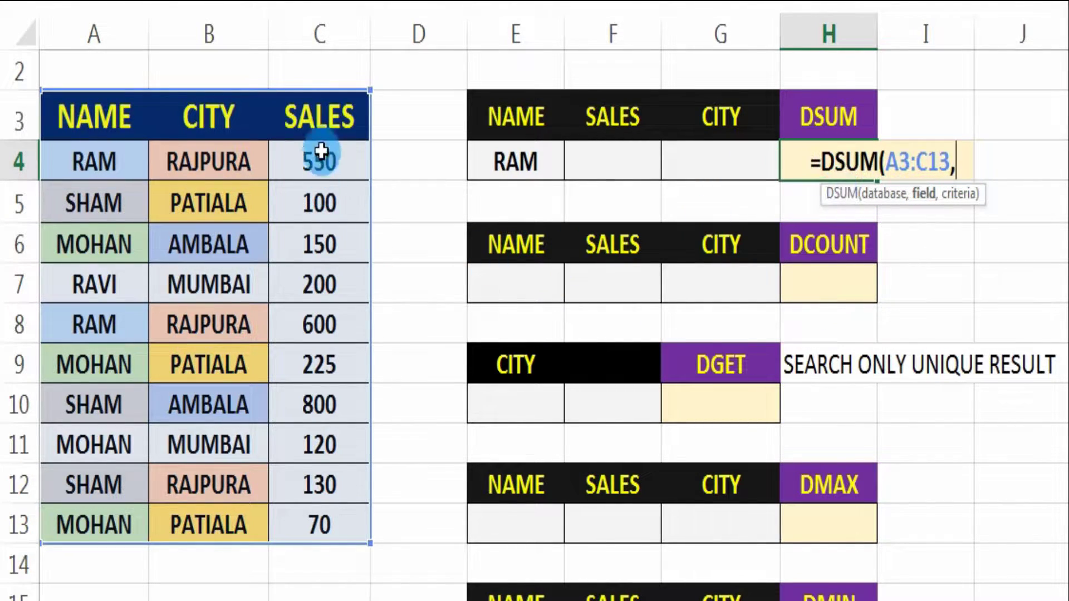
{"action": "left_click", "coordinate": [320, 120]}
{"action": "type", "text": ","}
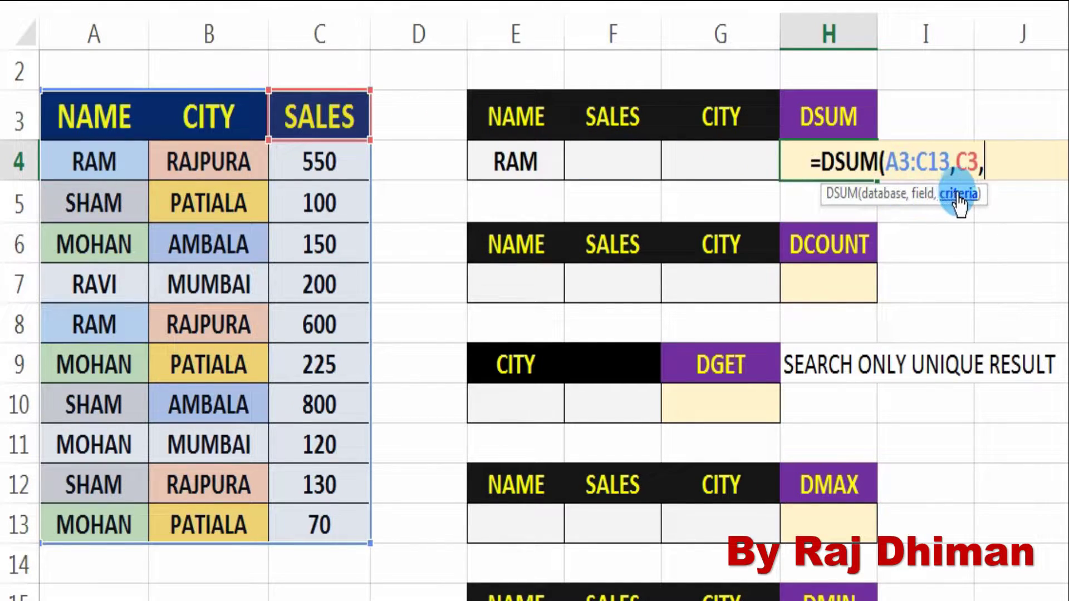
{"action": "left_click", "coordinate": [517, 119]}
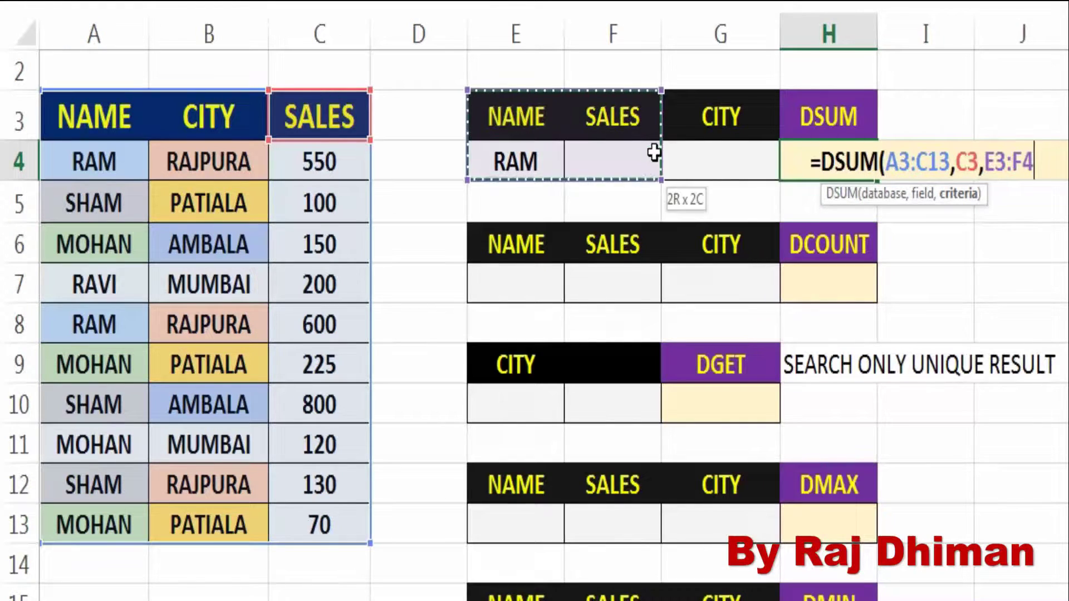
{"action": "left_click_drag", "start_coordinate": [518, 120], "coordinate": [682, 167]}
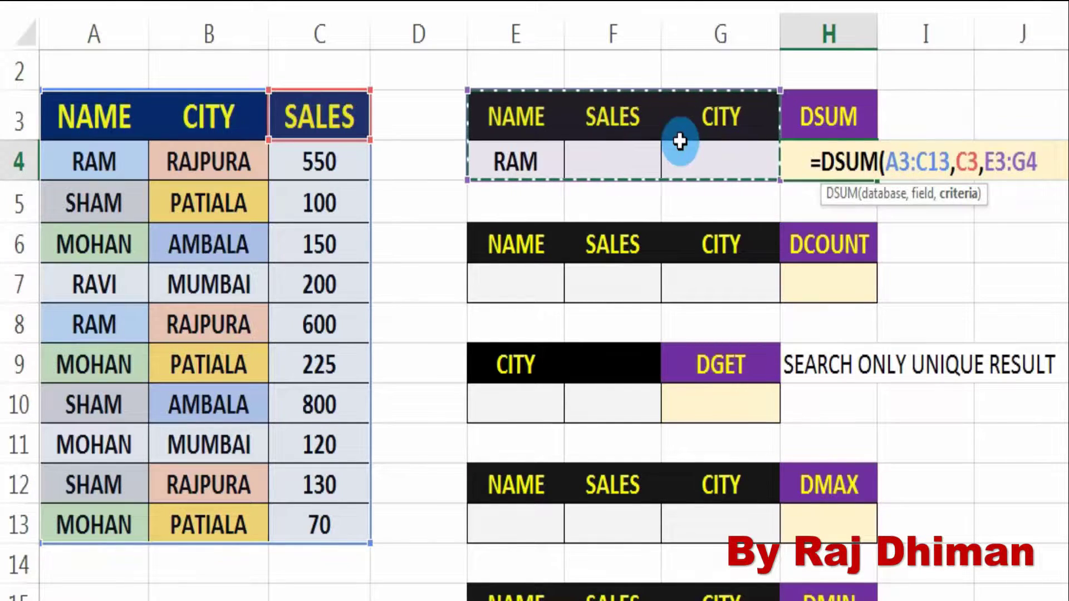
{"action": "key", "text": "Return"}
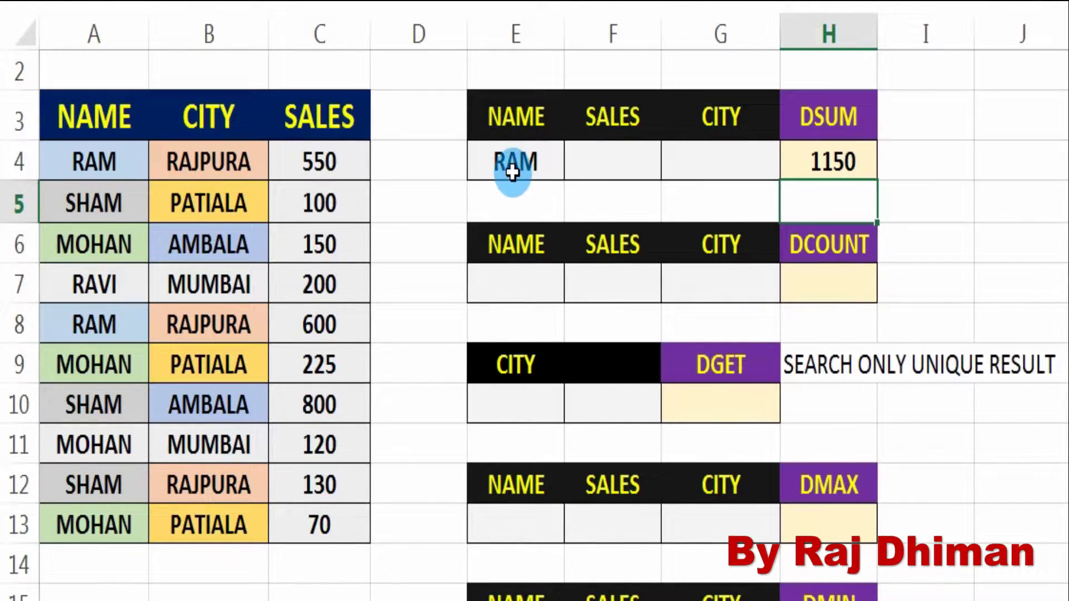
Set the name criterion in E4 to SHAM and the city criterion in G4 to PATIALA
{"action": "left_click", "coordinate": [510, 165]}
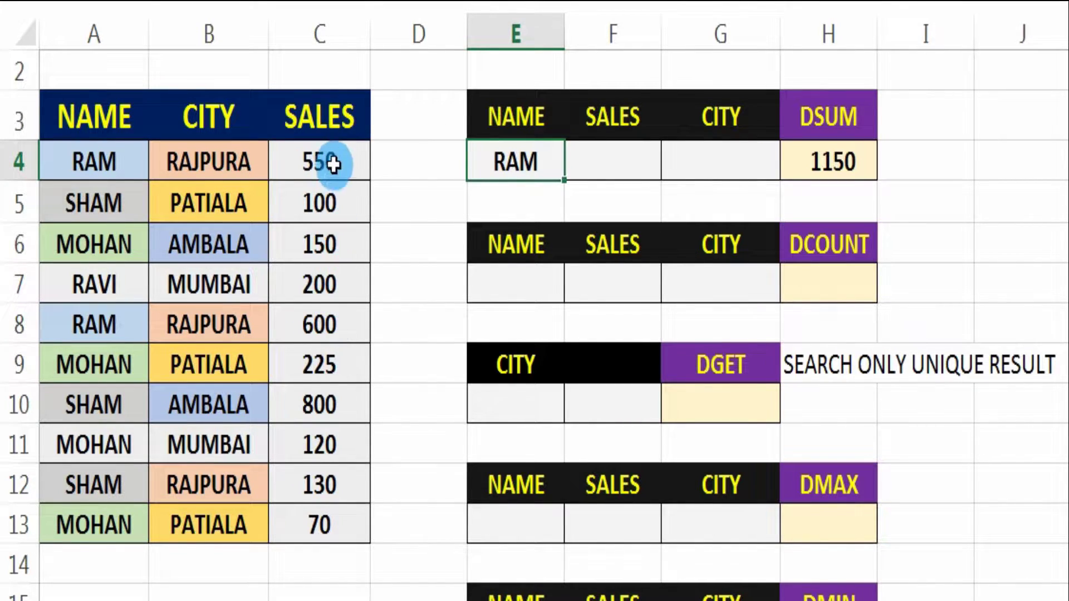
{"action": "key", "text": "Return"}
{"action": "left_click", "coordinate": [541, 166]}
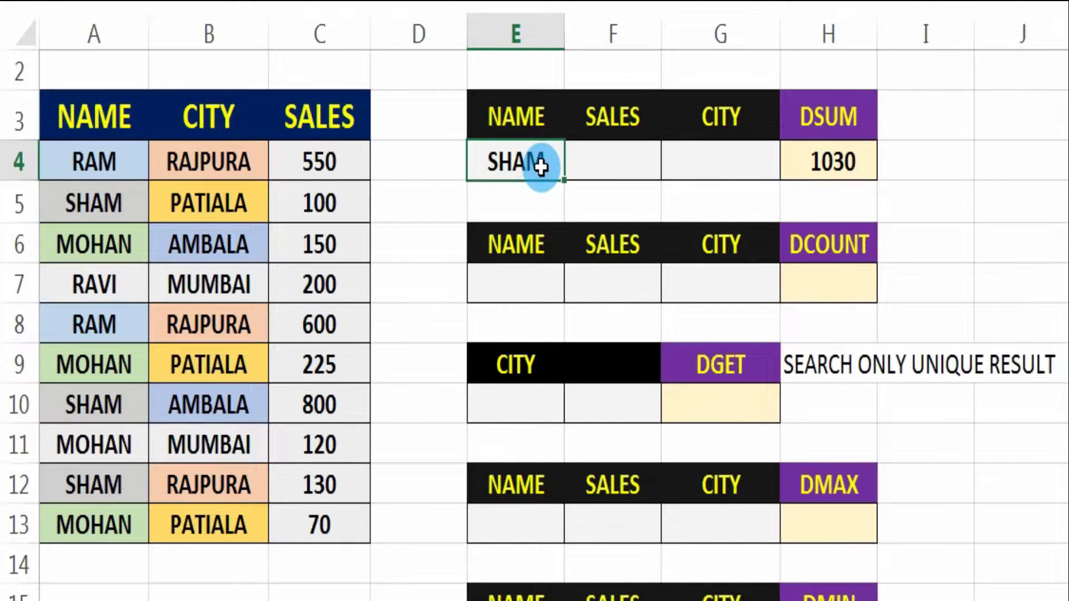
{"action": "key", "text": "Tab"}
{"action": "key", "text": "Tab"}
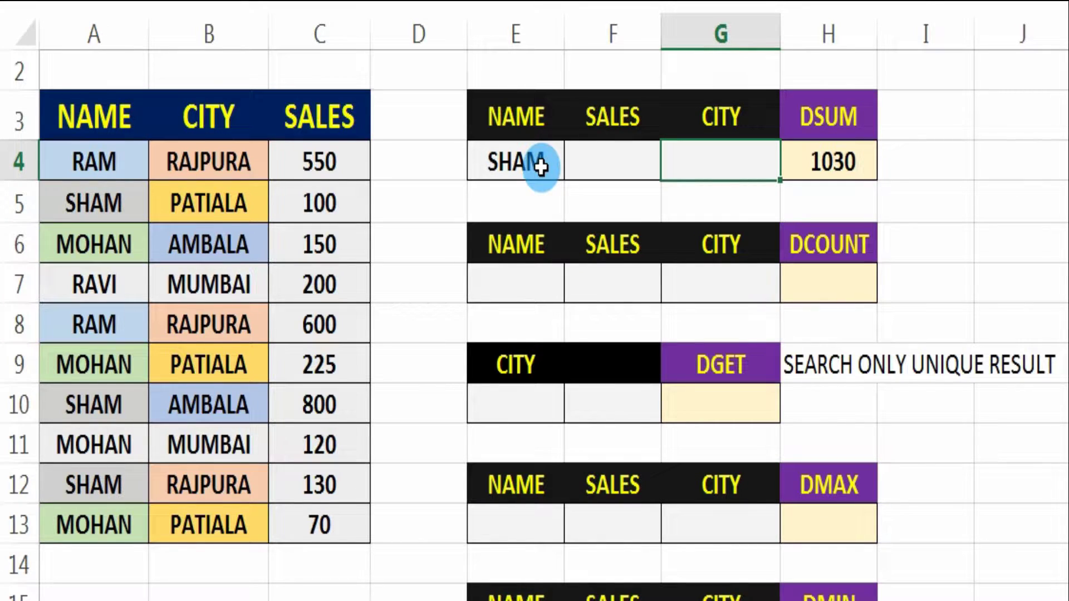
{"action": "type", "text": "PATIALA"}
{"action": "key", "text": "Return"}
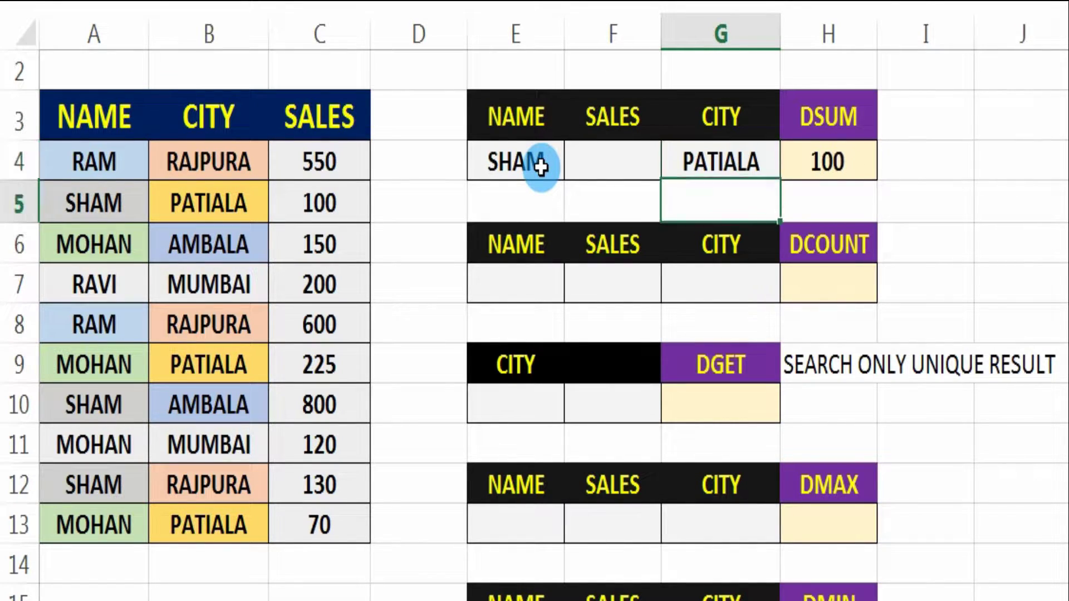
{"action": "key", "text": "Up"}
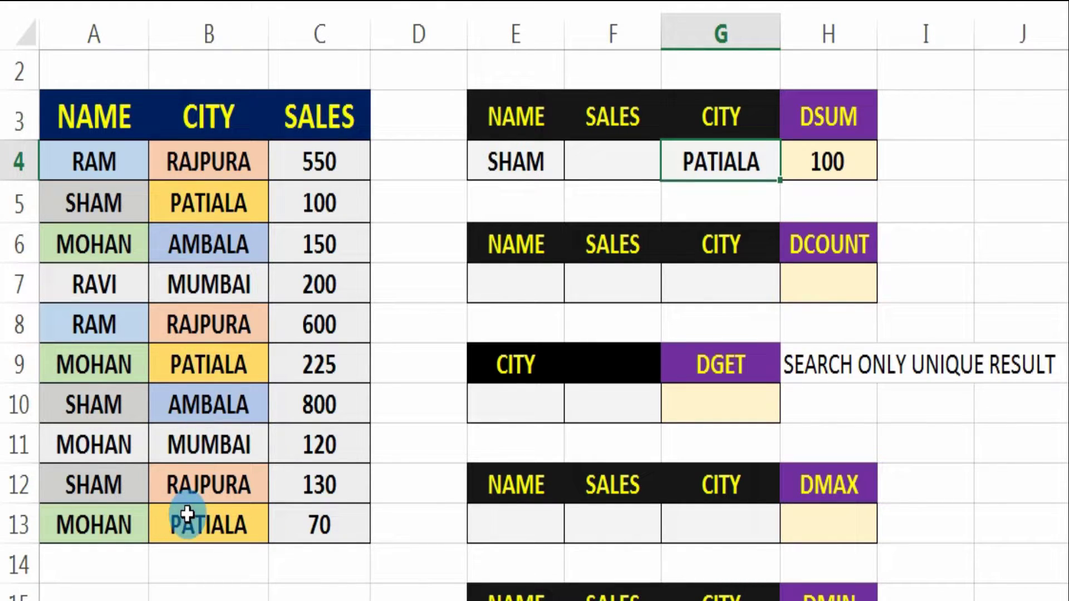
Replace the city criterion in G4 with RAJPURA
{"action": "double_click", "coordinate": [739, 166]}
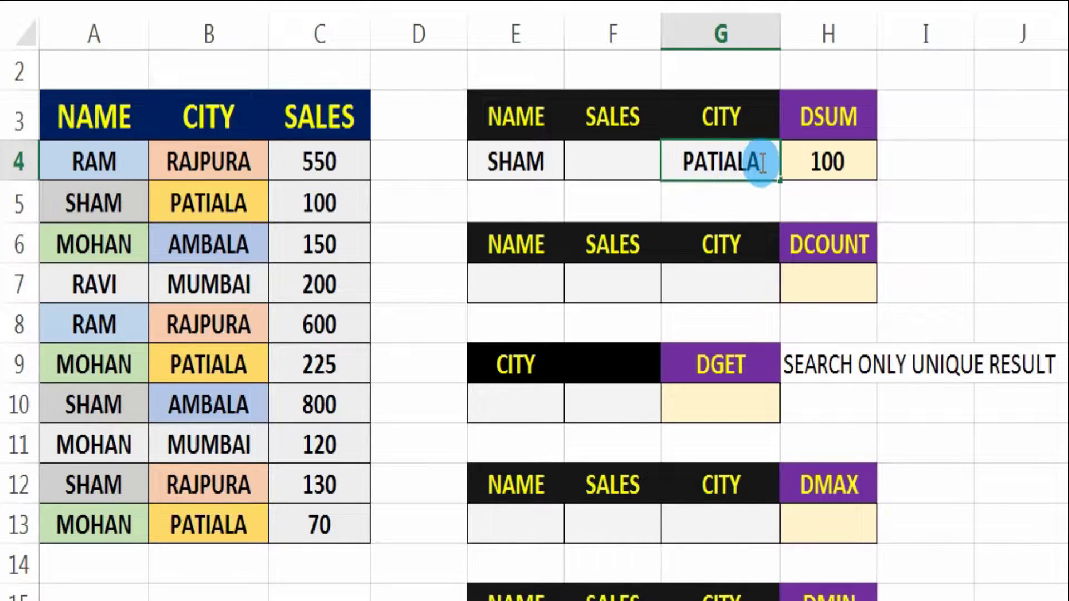
{"action": "left_click", "coordinate": [926, 193]}
{"action": "left_click", "coordinate": [743, 151]}
{"action": "left_click", "coordinate": [744, 152]}
{"action": "type", "text": "RA"}
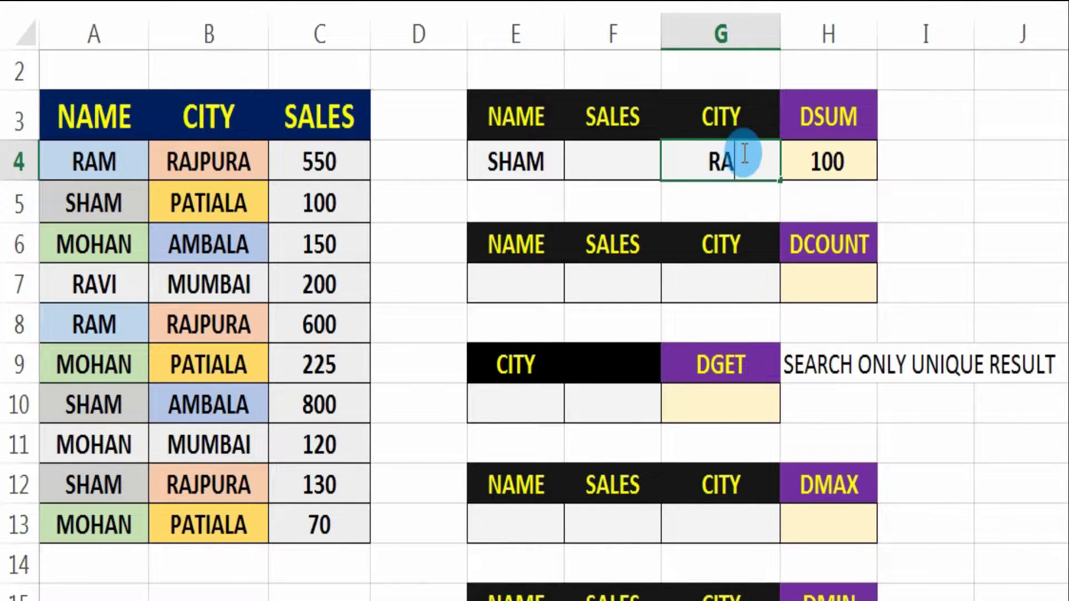
{"action": "type", "text": "JPURA"}
{"action": "key", "text": "Return"}
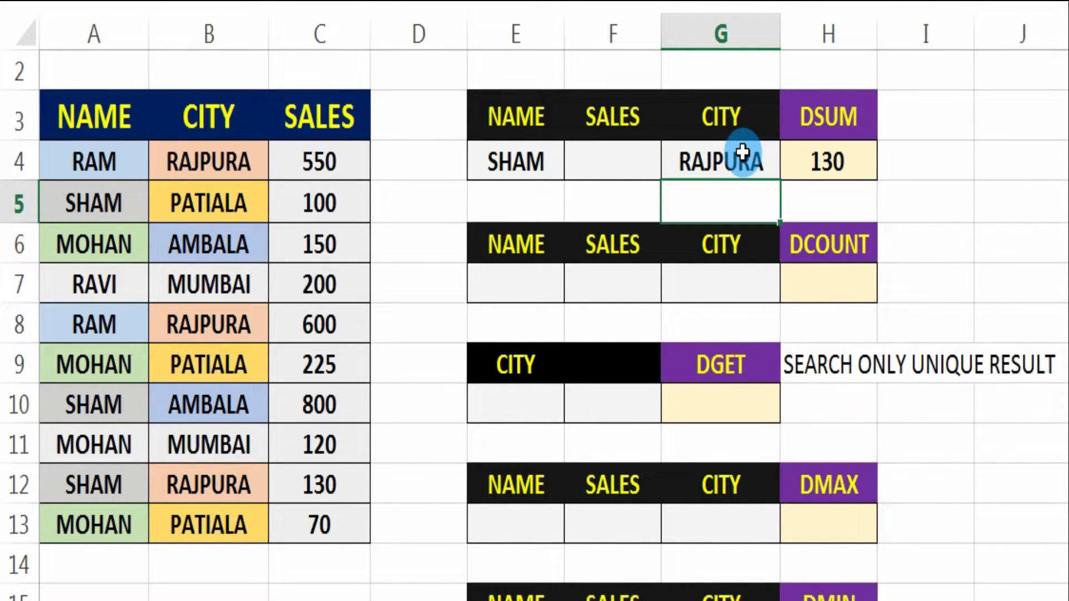
{"action": "left_click", "coordinate": [743, 151]}
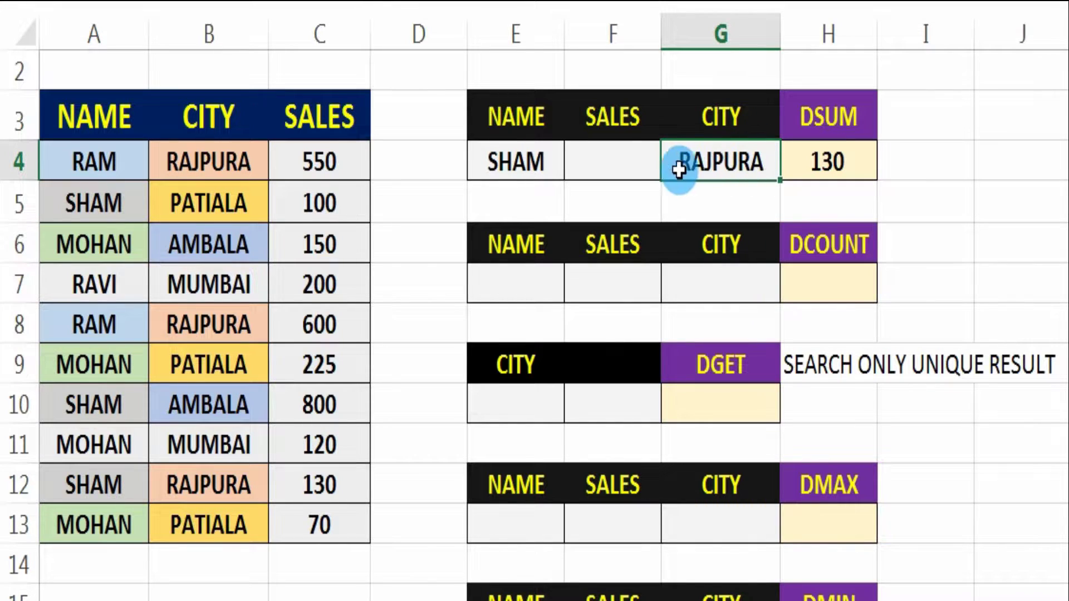
Enter >200 as the sales criterion in F4, dropping the DSUM result to 0
{"action": "left_click", "coordinate": [635, 162]}
{"action": "type", "text": ">200"}
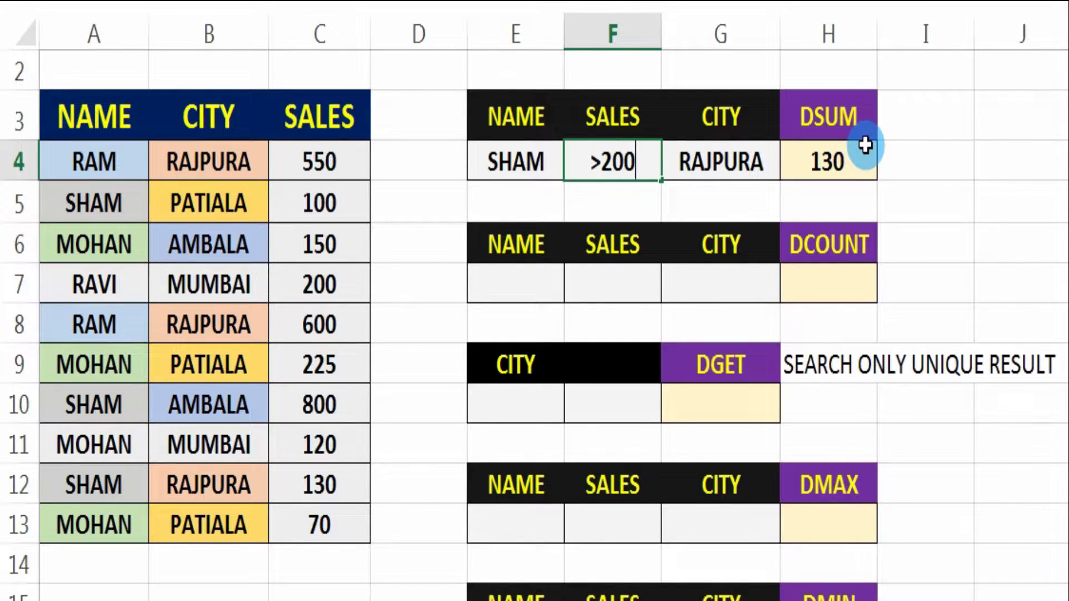
{"action": "key", "text": "Return"}
{"action": "key", "text": "Up"}
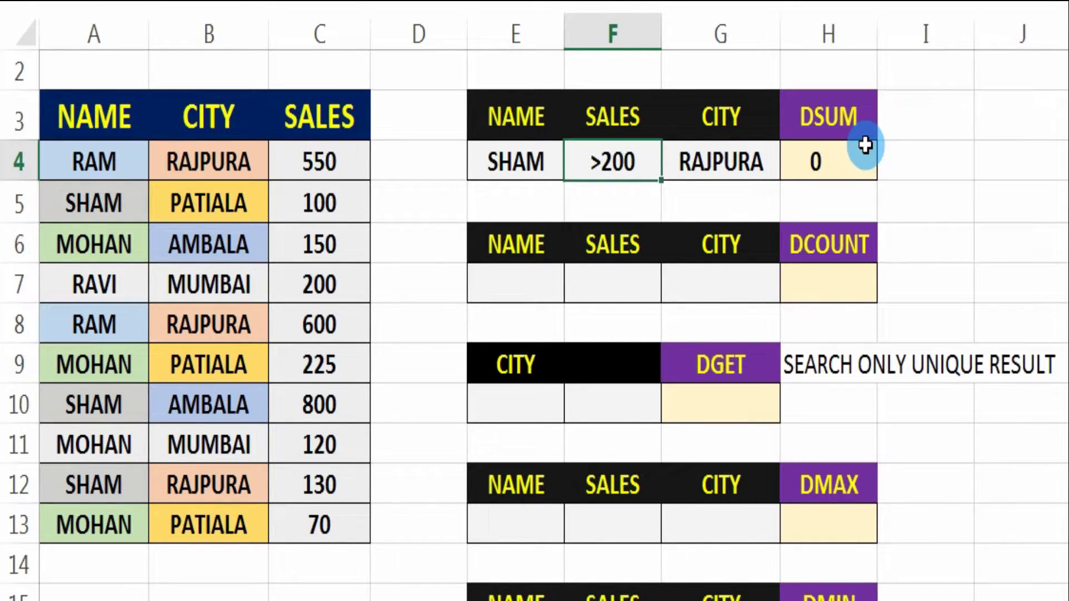
{"action": "key", "text": "Right"}
{"action": "key", "text": "Left"}
{"action": "key", "text": "Left"}
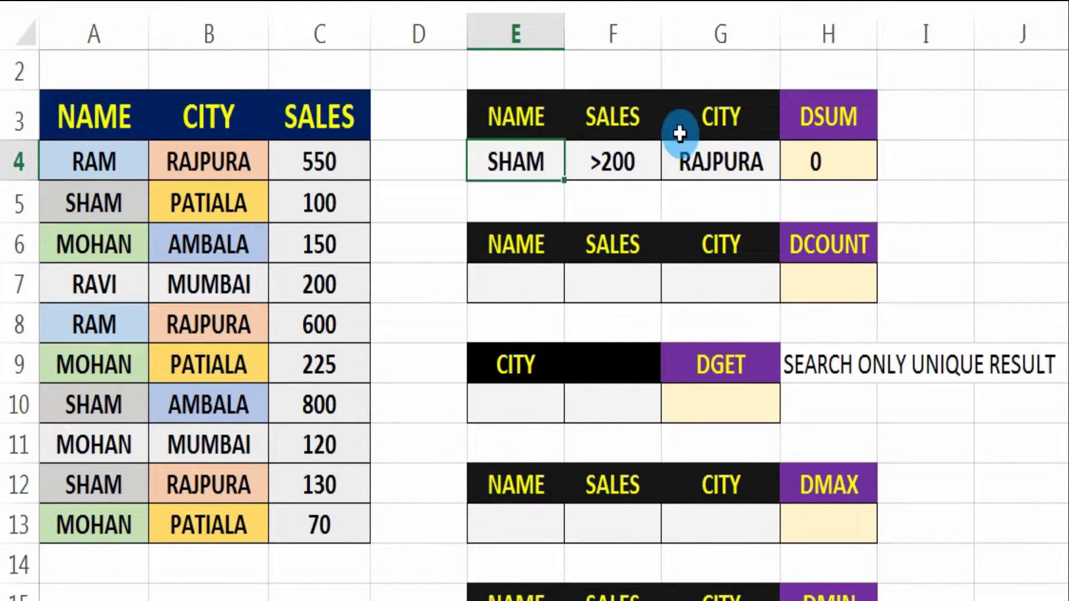
Change the sales criterion in F4 to <200
{"action": "left_click", "coordinate": [627, 158]}
{"action": "type", "text": "<"}
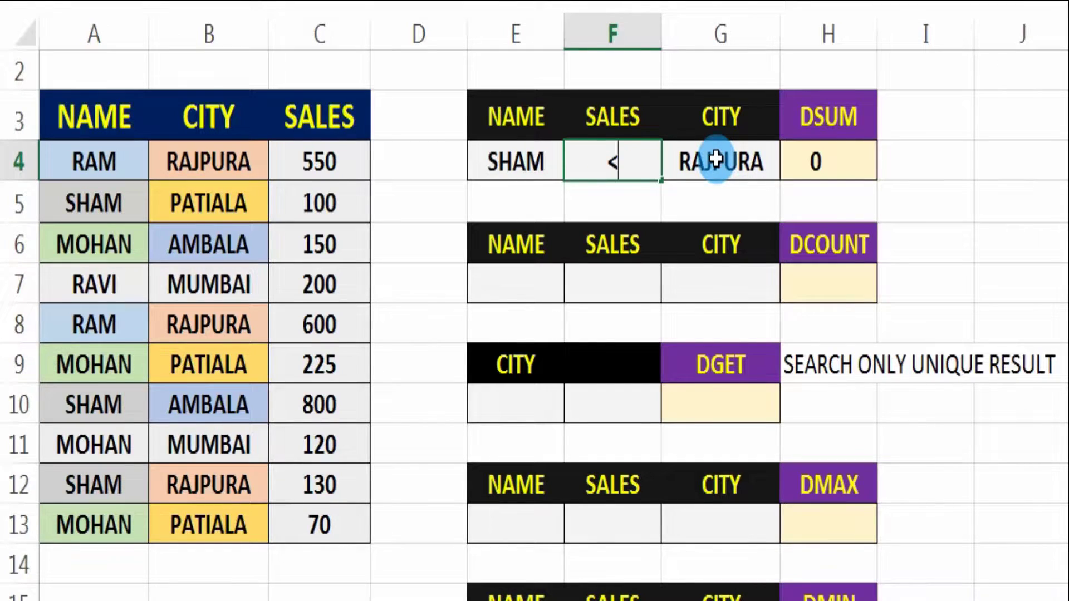
{"action": "type", "text": "200"}
{"action": "key", "text": "Return"}
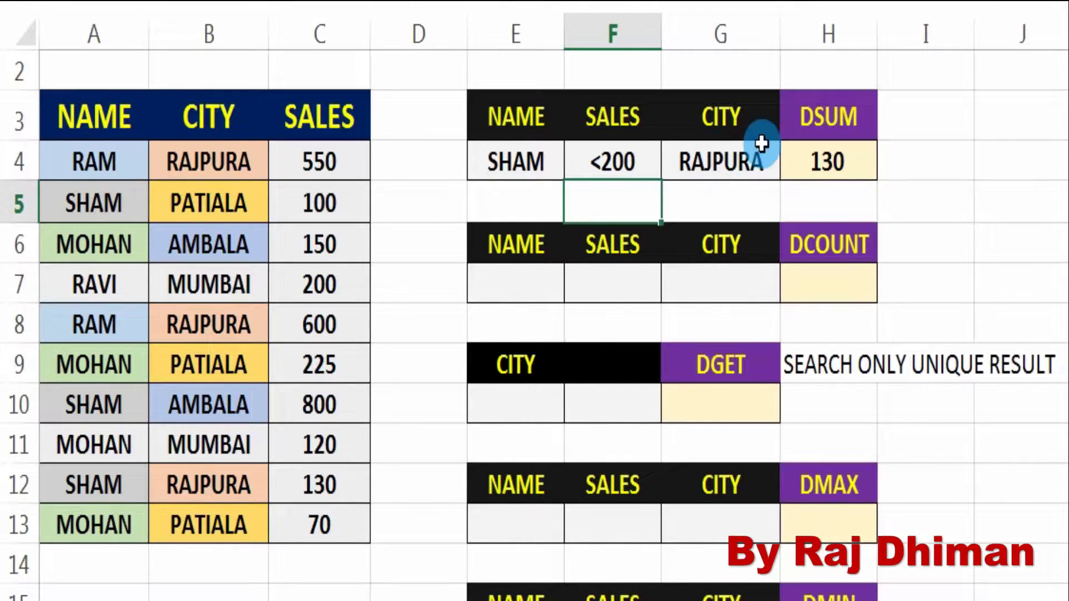
{"action": "left_click", "coordinate": [523, 164]}
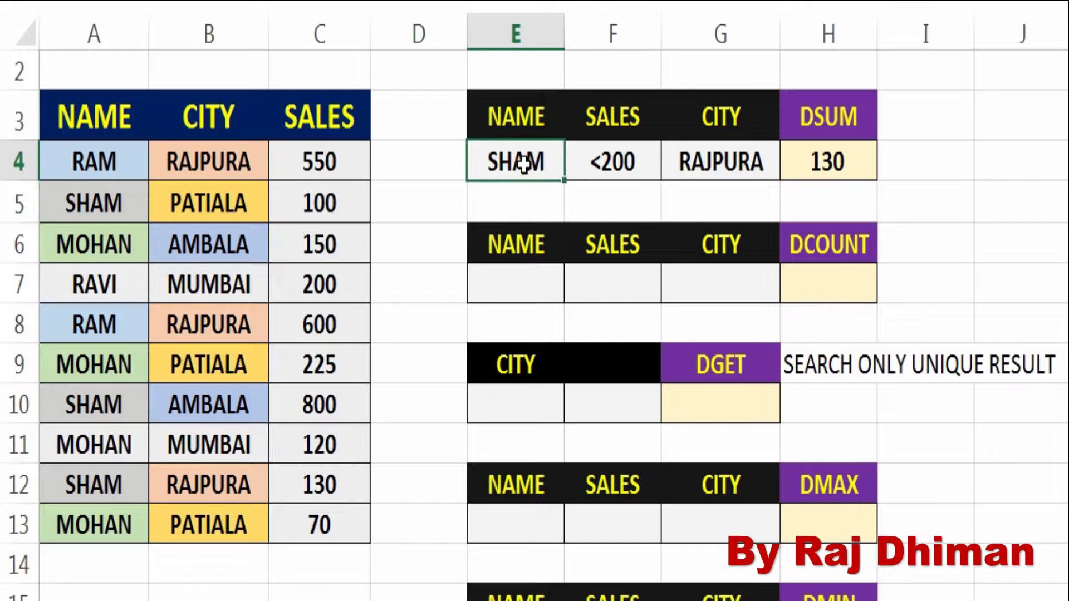
{"action": "key", "text": "Right"}
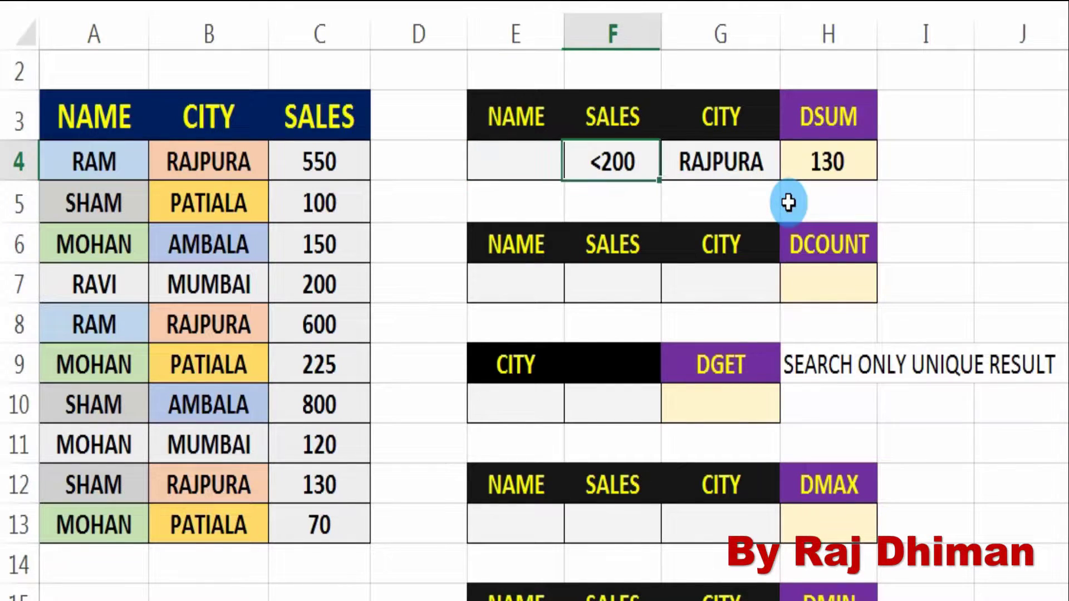
{"action": "key", "text": "Right"}
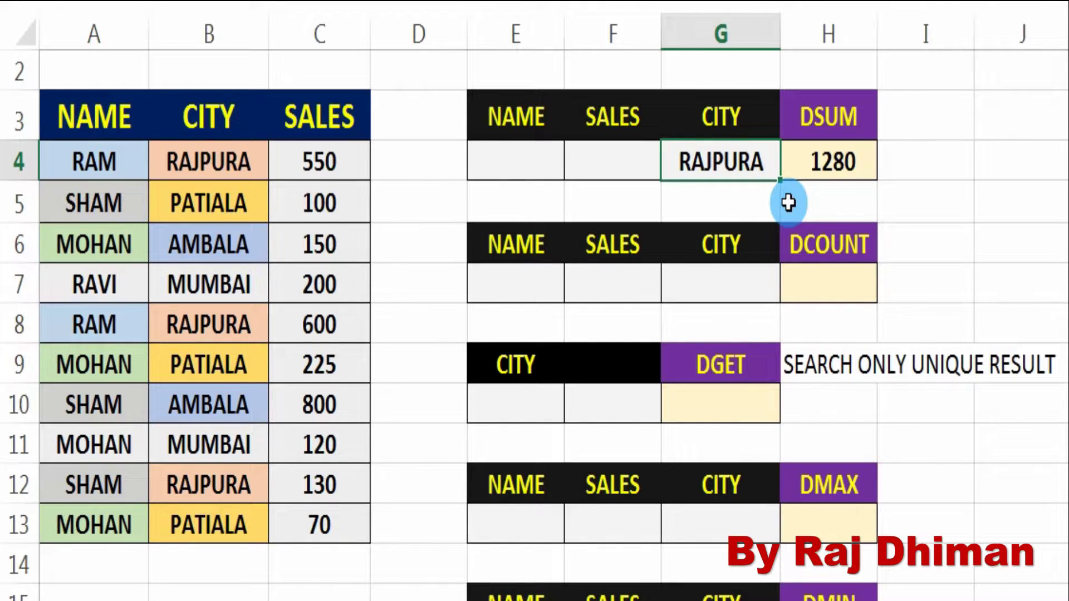
Set the city criterion in G4 to PATIALA, then to MUMBAI
{"action": "type", "text": "PATIAL"}
{"action": "key", "text": "Return"}
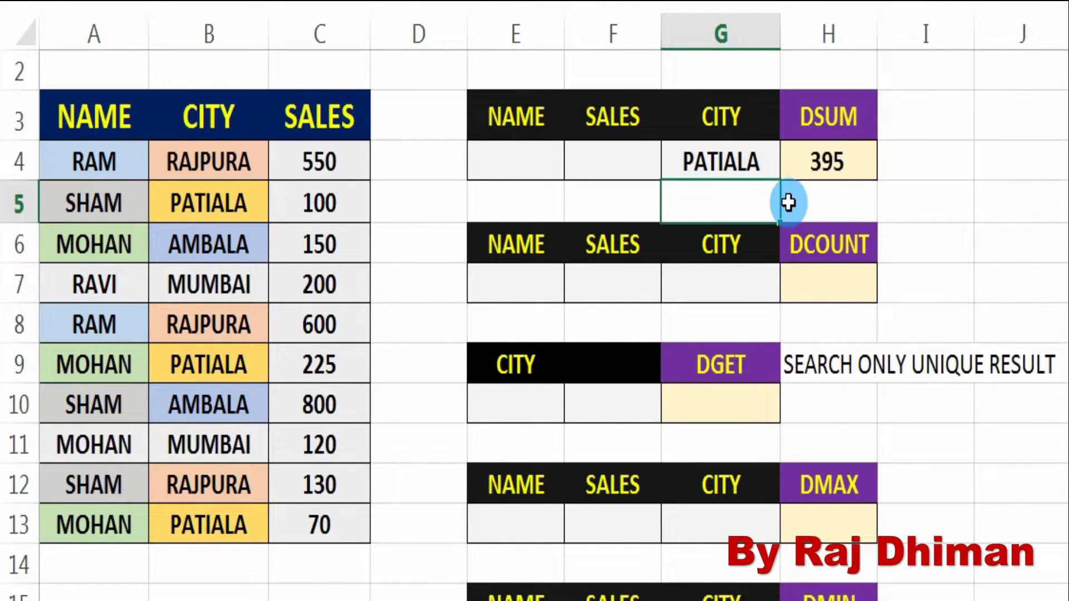
{"action": "key", "text": "Up"}
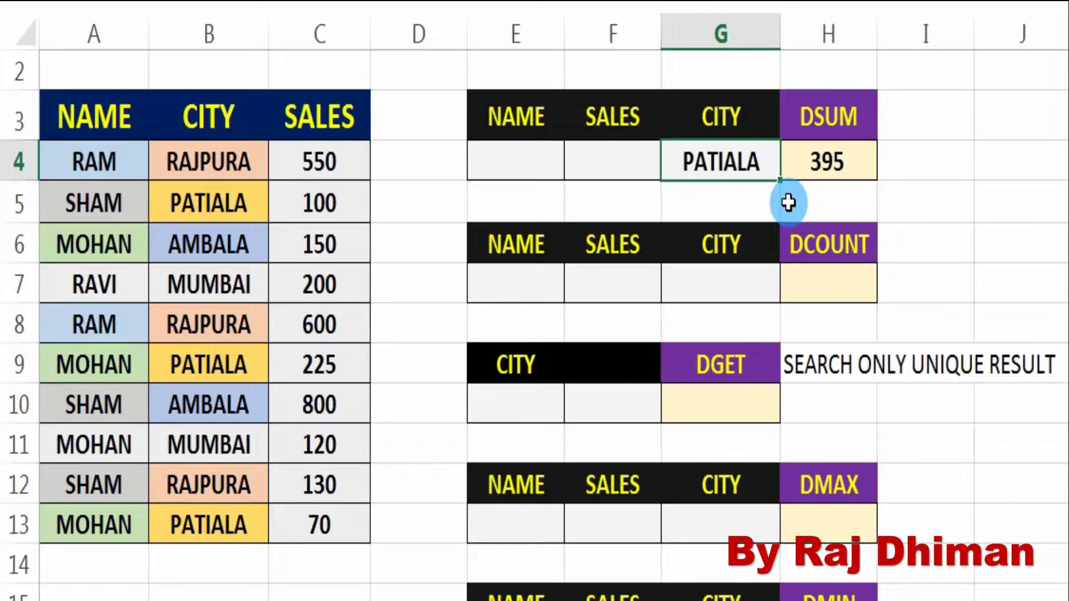
{"action": "type", "text": "MUMBAI"}
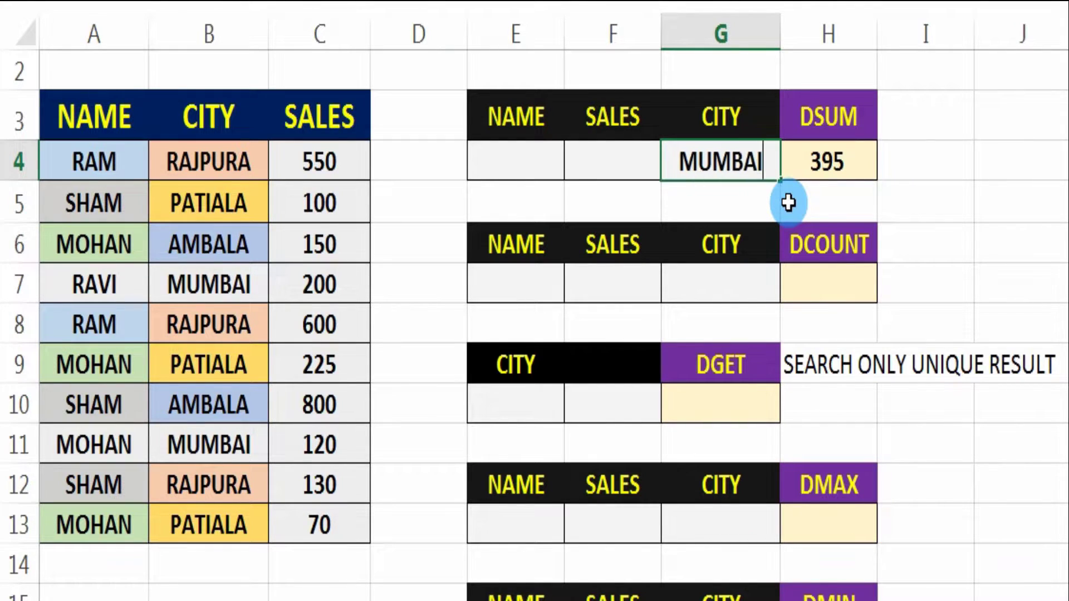
{"action": "key", "text": "Return"}
Set the name criterion in E4 to RAM, leaving the DSUM total at 0
{"action": "key", "text": "Up"}
{"action": "key", "text": "Left"}
{"action": "key", "text": "Left"}
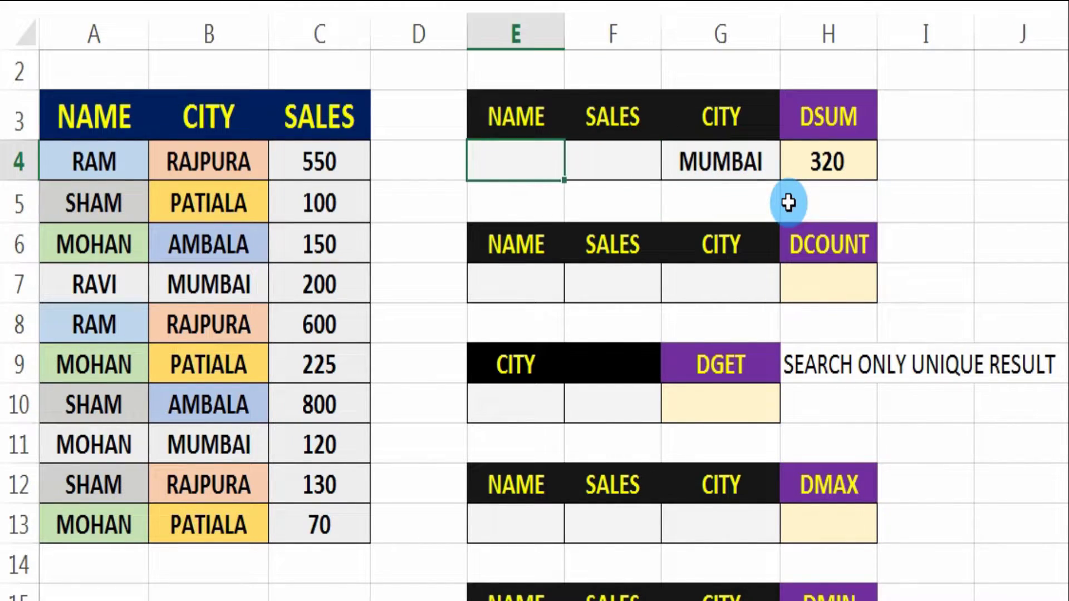
{"action": "key", "text": "Right"}
{"action": "key", "text": "Left"}
{"action": "key", "text": "Return"}
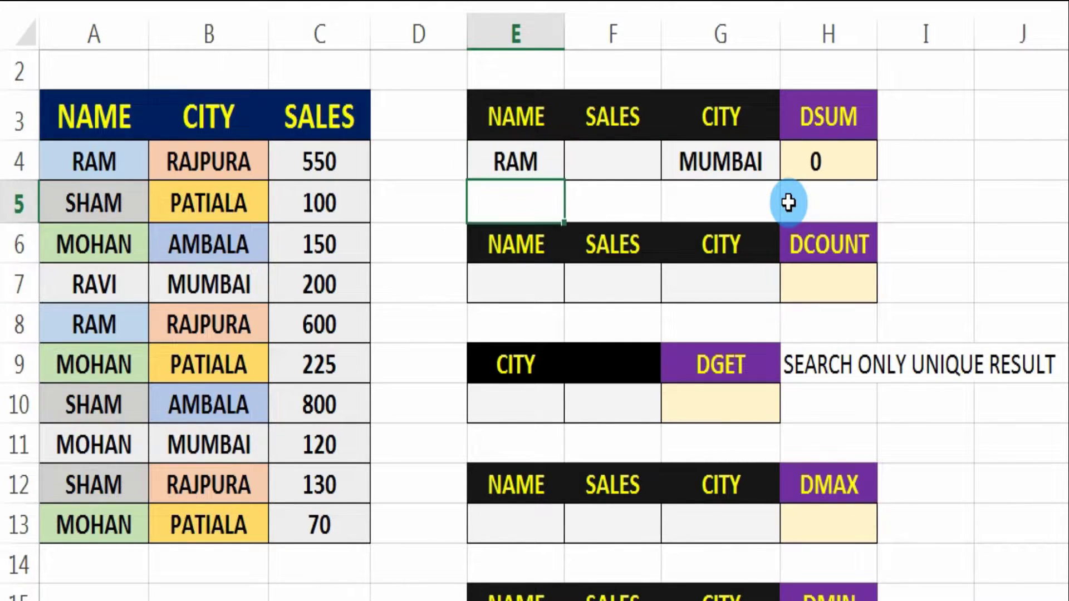
{"action": "key", "text": "Up"}
{"action": "key", "text": "Right"}
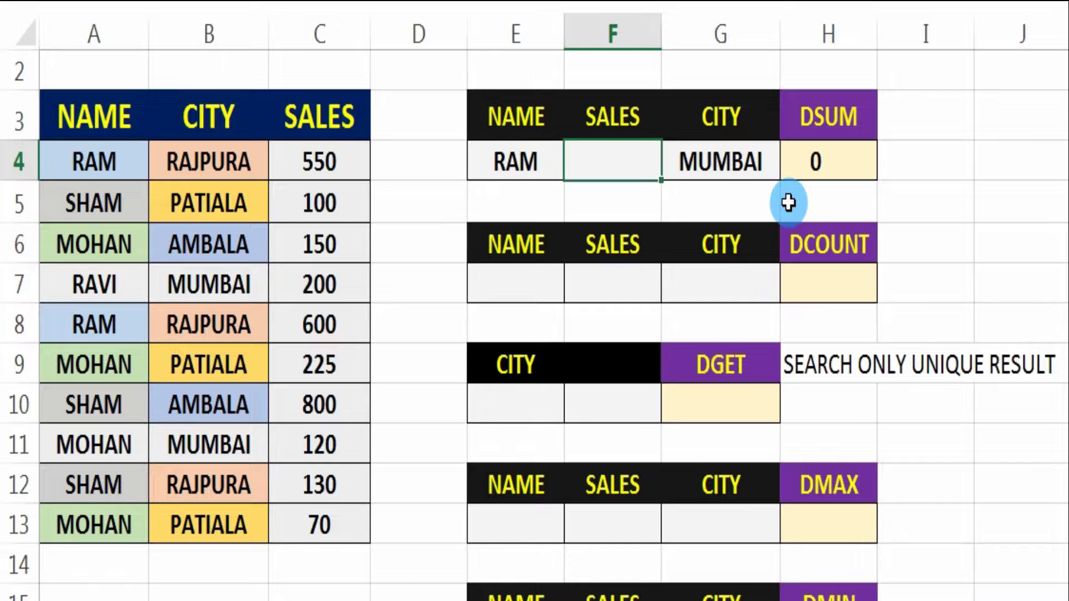
{"action": "key", "text": "Right"}
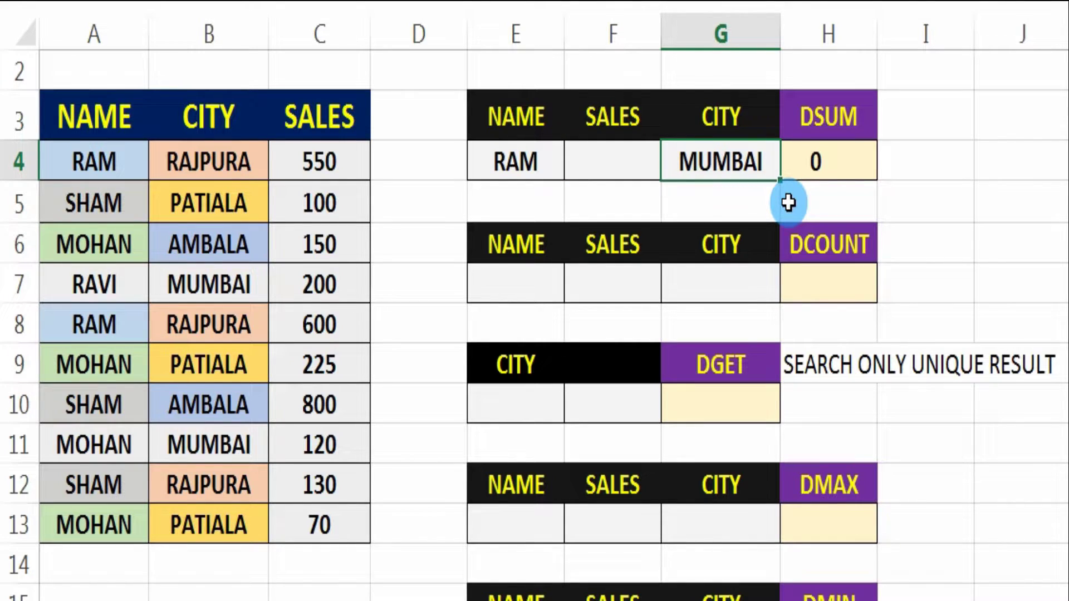
{"action": "key", "text": "Down"}
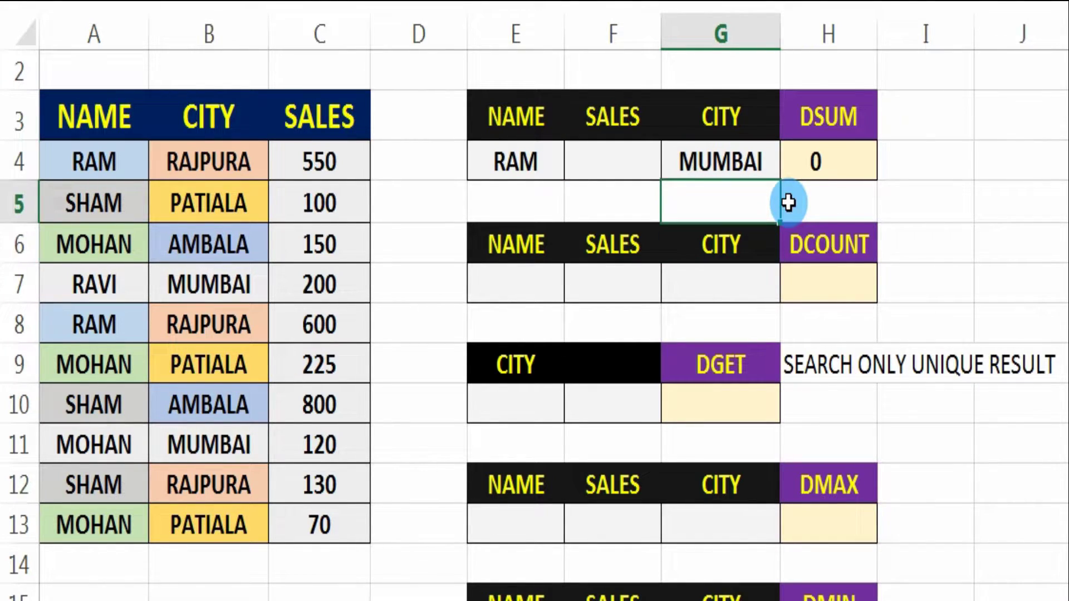
{"action": "key", "text": "Up"}
{"action": "key", "text": "Down"}
{"action": "key", "text": "Down"}
{"action": "key", "text": "Down"}
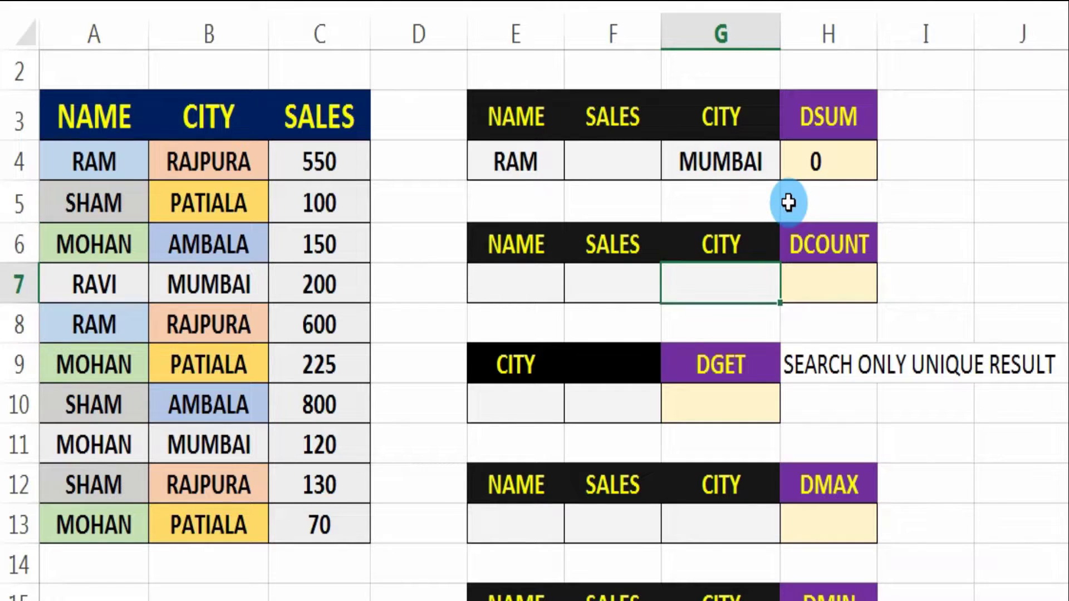
Enter RAM in E7 and =DCOUNT(A3:C13,C3,E6:F7) in H7, returning a count of 2
{"action": "key", "text": "Left"}
{"action": "key", "text": "Left"}
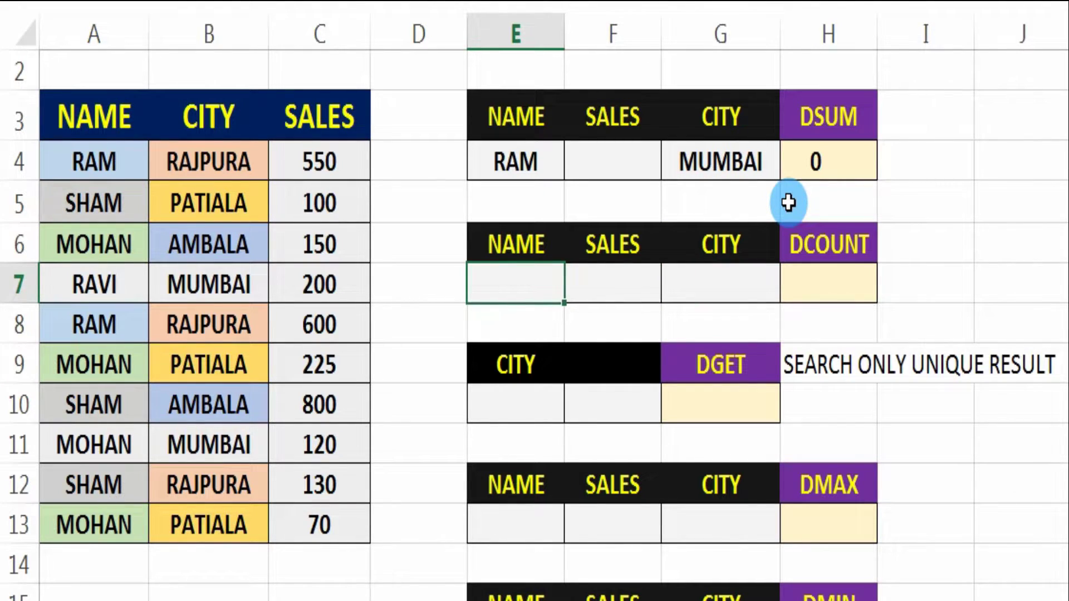
{"action": "key", "text": "Right"}
{"action": "key", "text": "Right"}
{"action": "key", "text": "Right"}
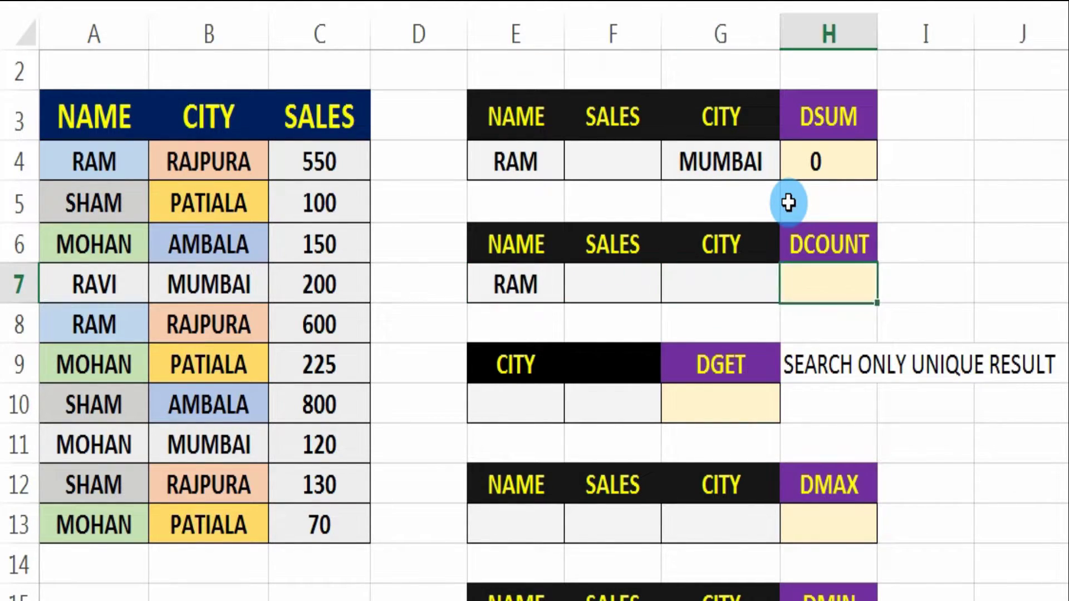
{"action": "type", "text": "=DCO"}
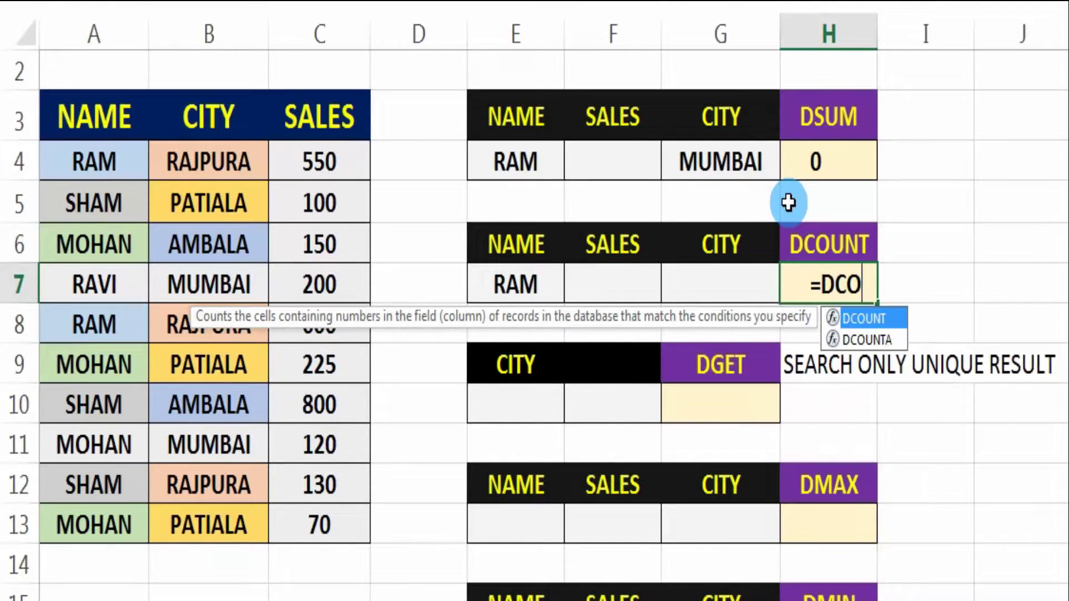
{"action": "type", "text": "UNT("}
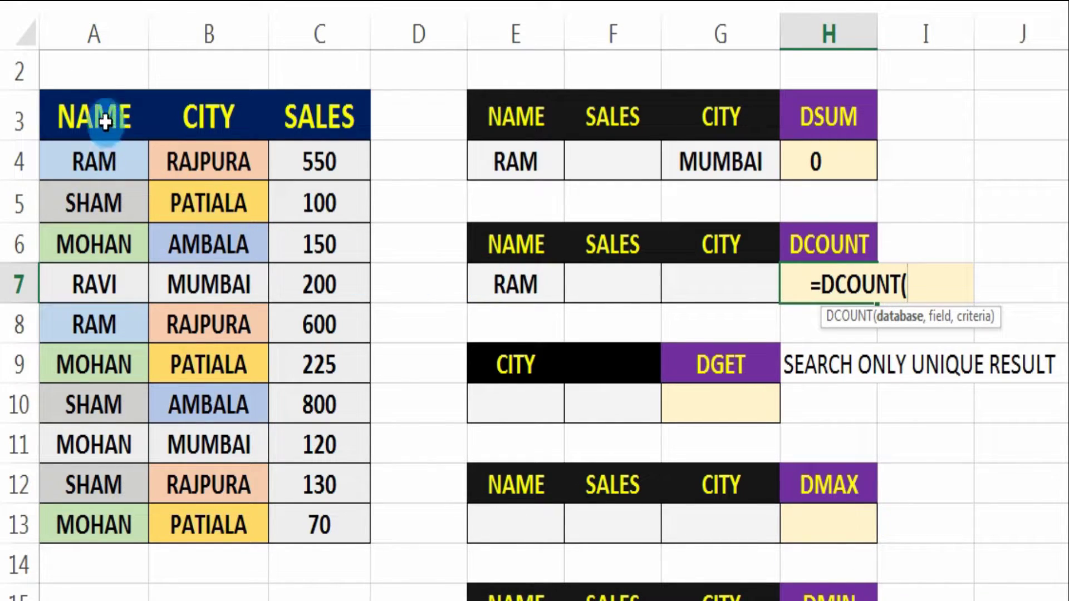
{"action": "left_click_drag", "start_coordinate": [106, 114], "coordinate": [340, 527]}
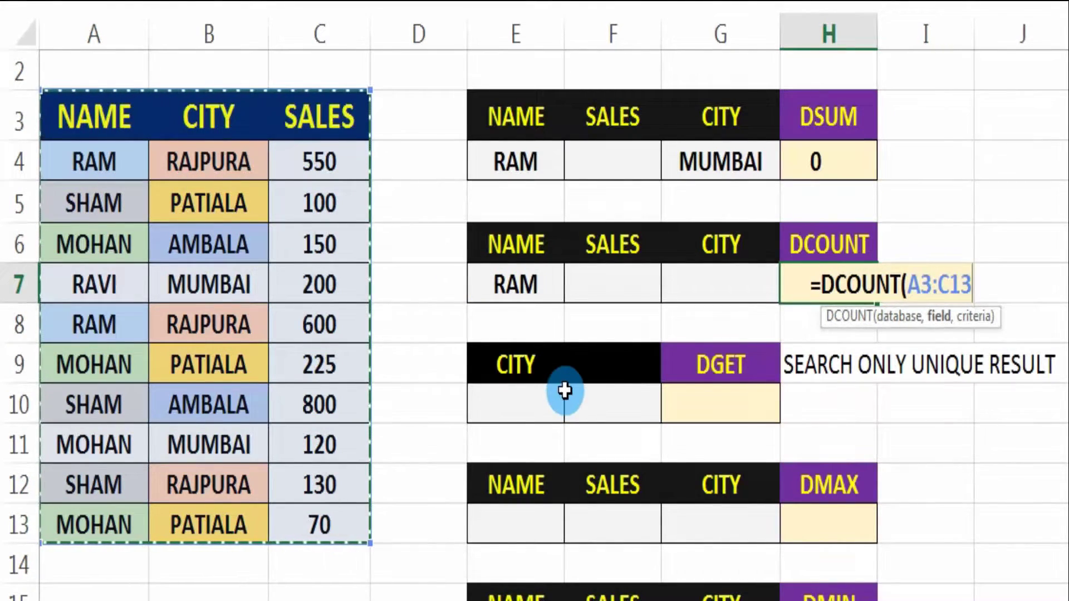
{"action": "type", "text": ","}
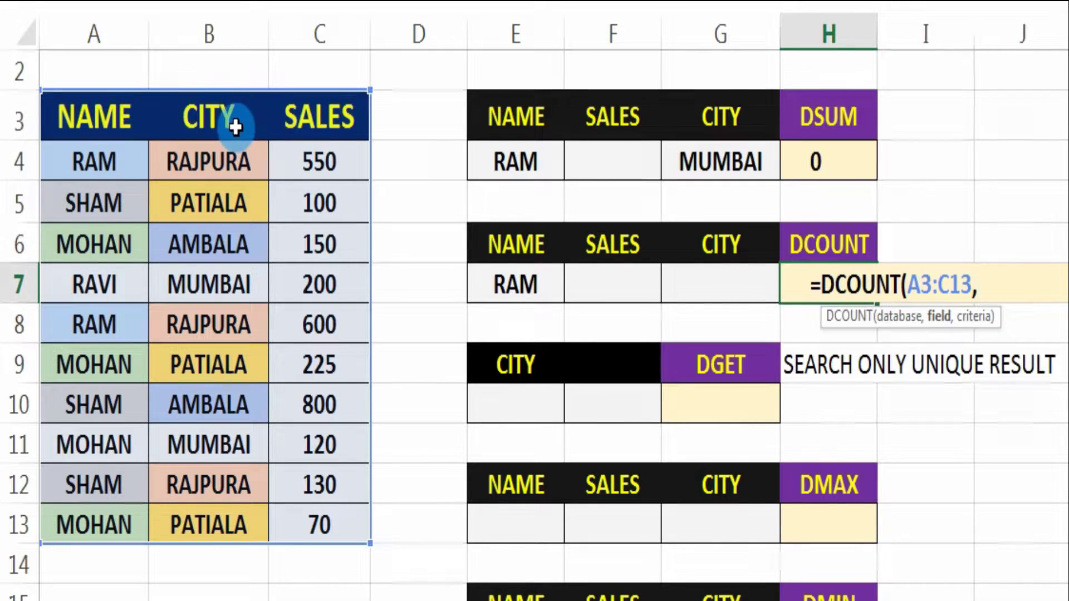
{"action": "left_click", "coordinate": [329, 118]}
{"action": "type", "text": ","}
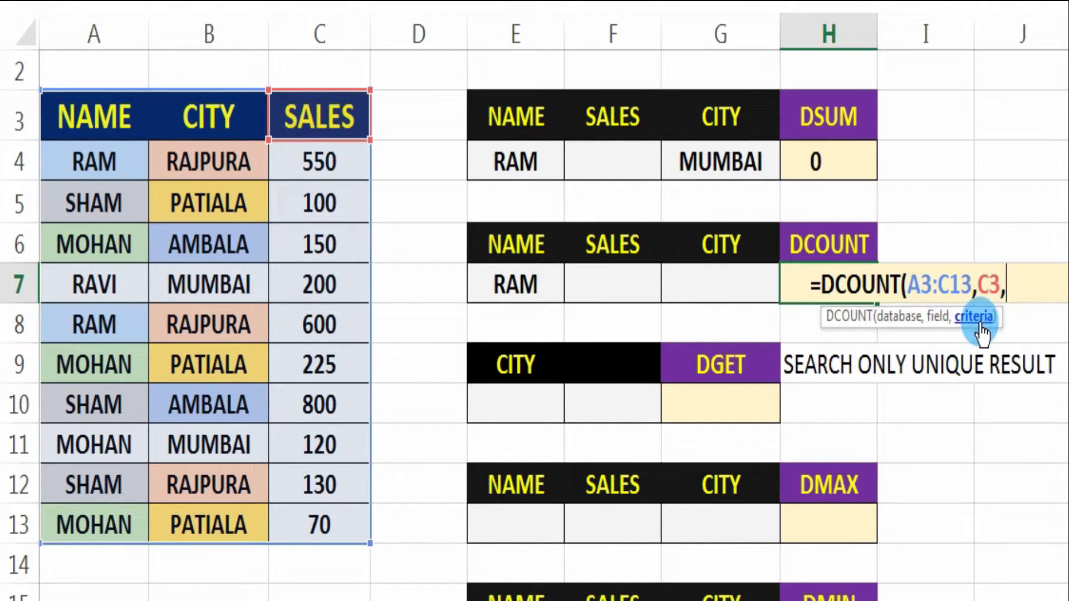
{"action": "left_click_drag", "start_coordinate": [514, 245], "coordinate": [709, 285]}
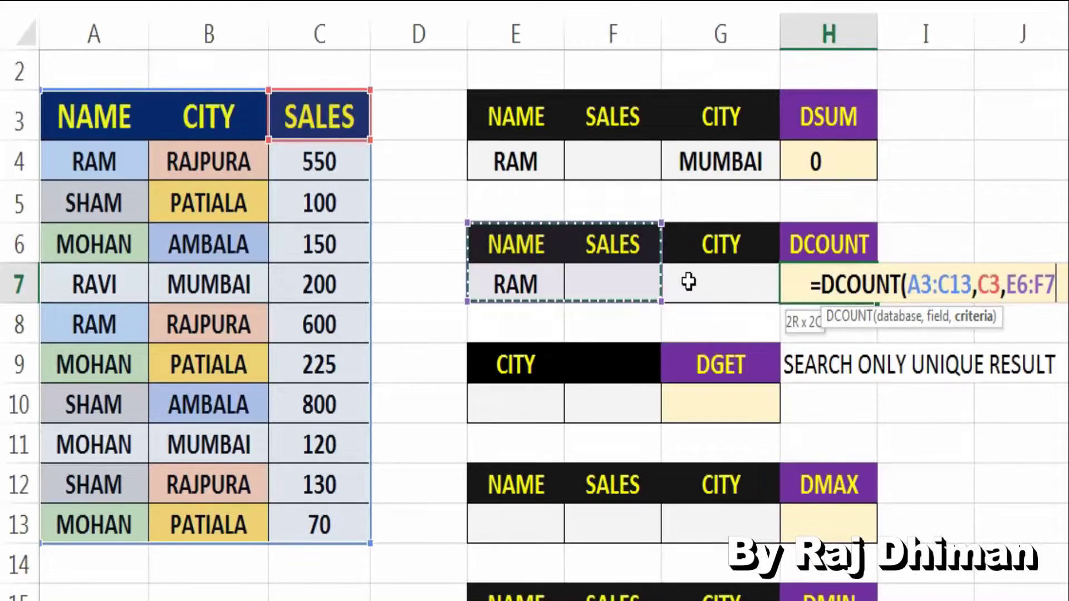
{"action": "key", "text": "Return"}
Try SHAM and then MOHAN as the DCOUNT name criterion in E7
{"action": "left_click", "coordinate": [709, 285]}
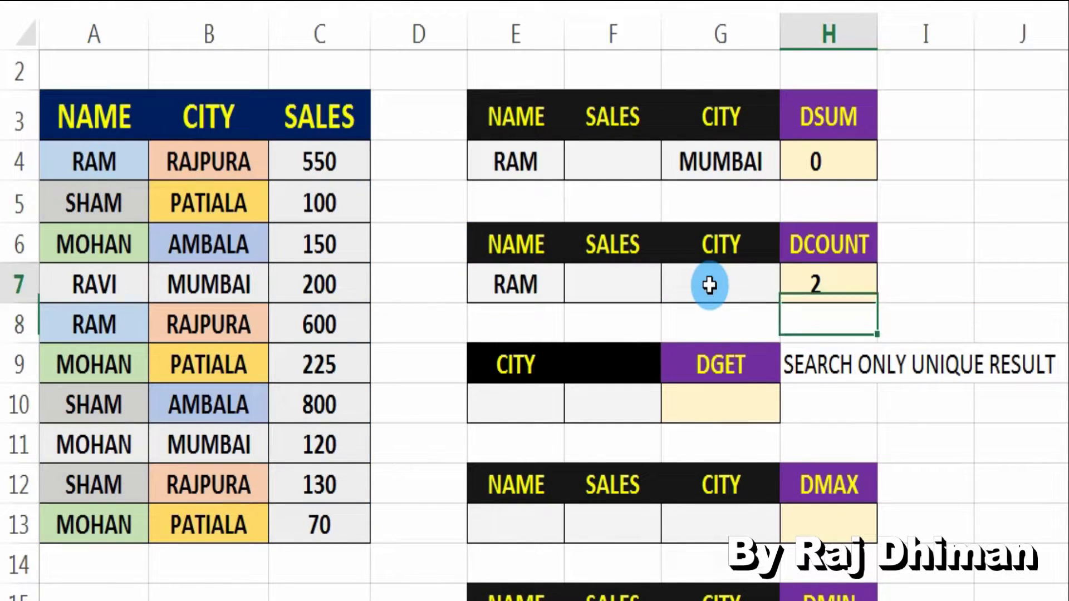
{"action": "key", "text": "Left"}
{"action": "key", "text": "Left"}
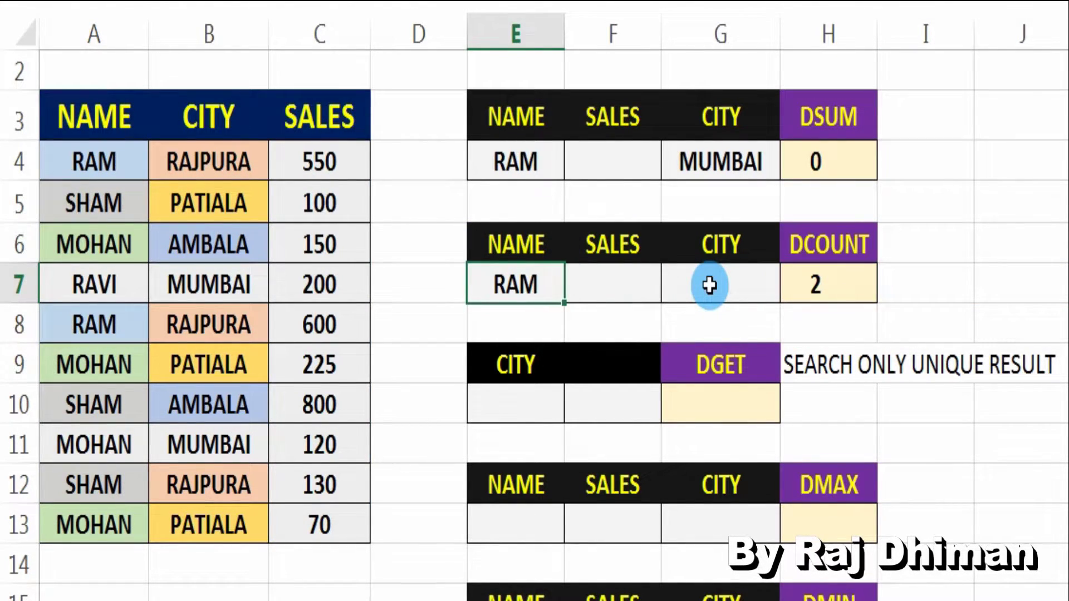
{"action": "key", "text": "Right"}
{"action": "key", "text": "Right"}
{"action": "key", "text": "Right"}
{"action": "key", "text": "Left"}
{"action": "key", "text": "Left"}
{"action": "key", "text": "Left"}
{"action": "type", "text": "SHAM"}
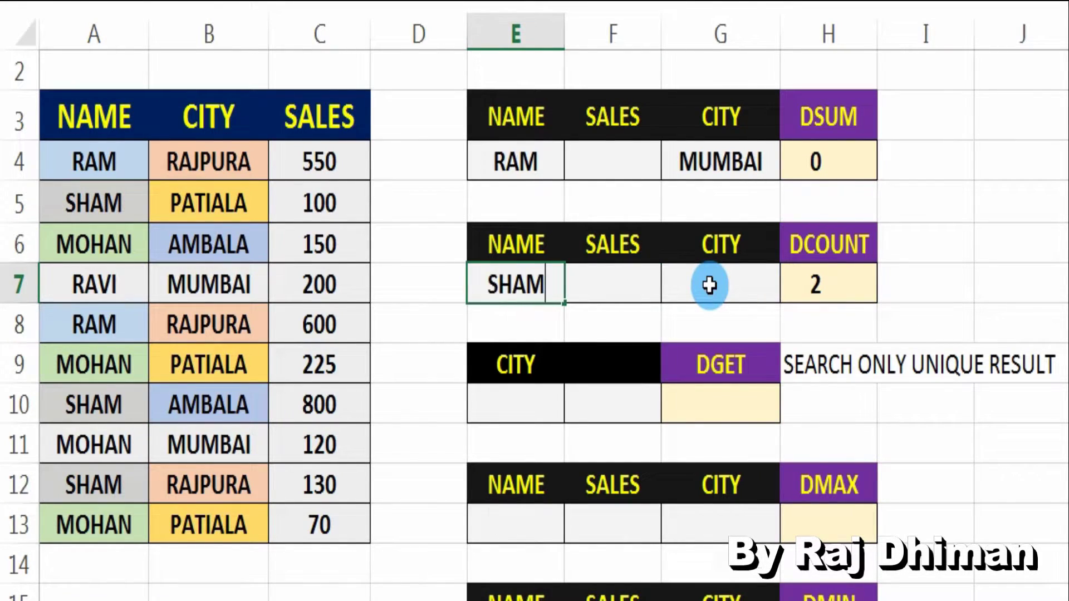
{"action": "key", "text": "Return"}
{"action": "key", "text": "Up"}
{"action": "type", "text": "MOHAN"}
{"action": "key", "text": "Return"}
{"action": "key", "text": "Up"}
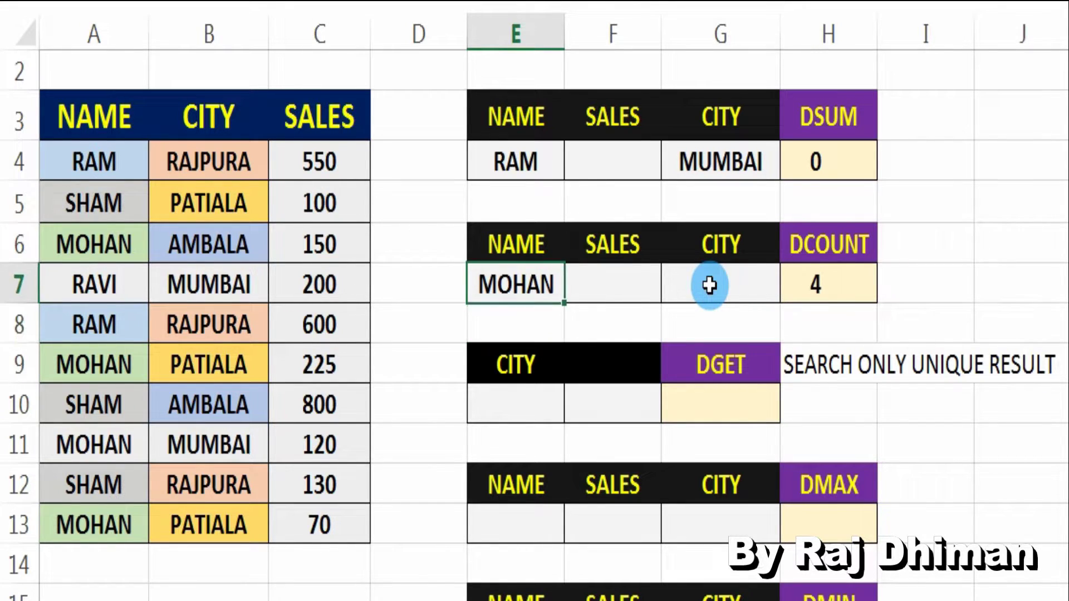
Set the DCOUNT city criterion in G7 to RAJPURA, then PATIALA, then back to RAJPURA
{"action": "key", "text": "Right"}
{"action": "key", "text": "Right"}
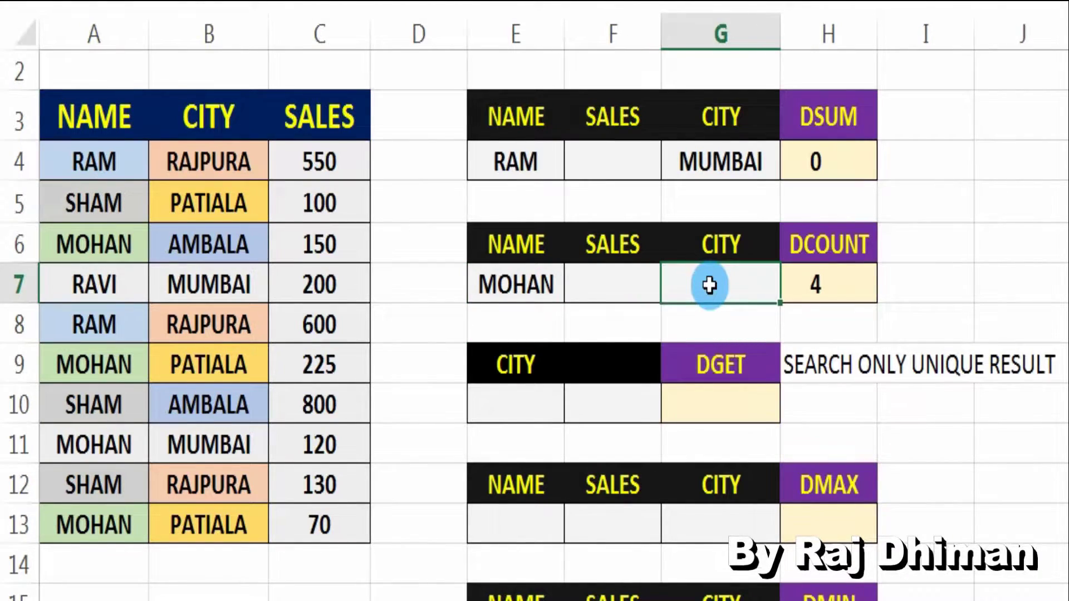
{"action": "type", "text": "RAJPURA"}
{"action": "key", "text": "Return"}
{"action": "key", "text": "Up"}
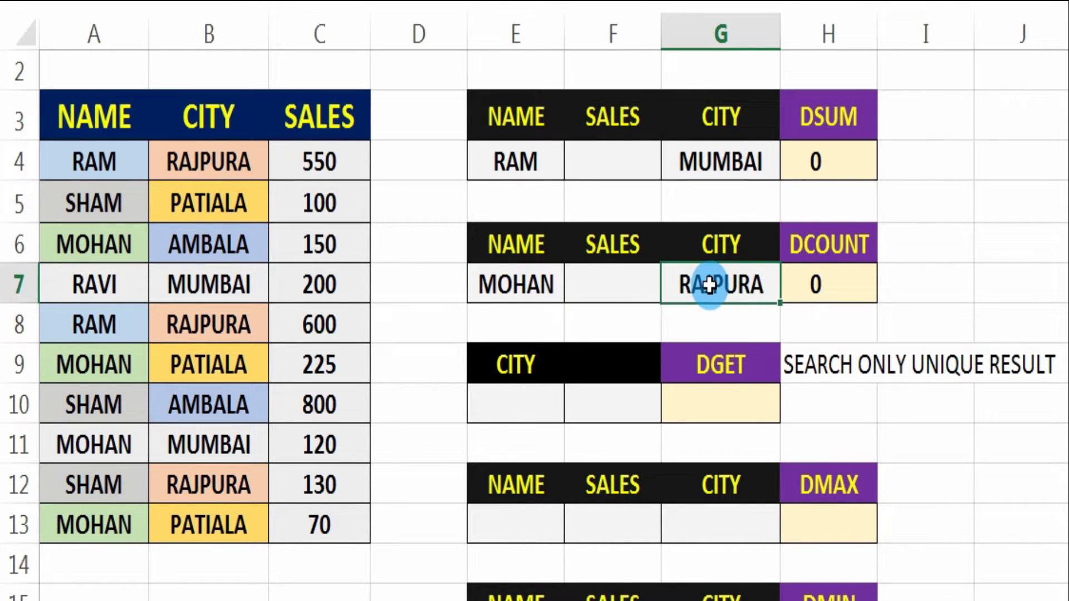
{"action": "type", "text": "PATIALA"}
{"action": "key", "text": "Return"}
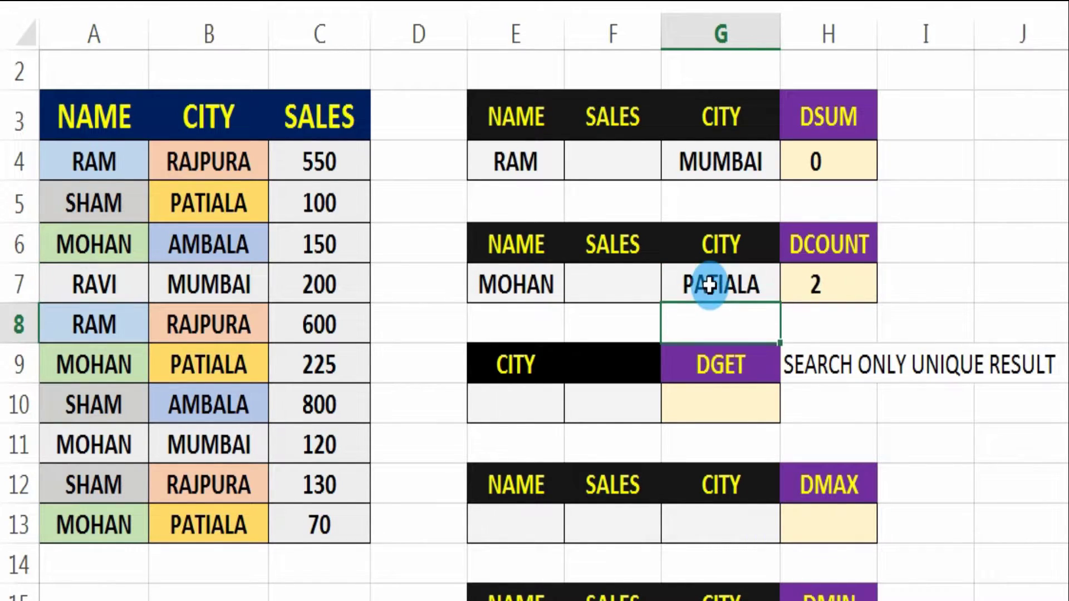
{"action": "key", "text": "Up"}
{"action": "type", "text": "RAJ"}
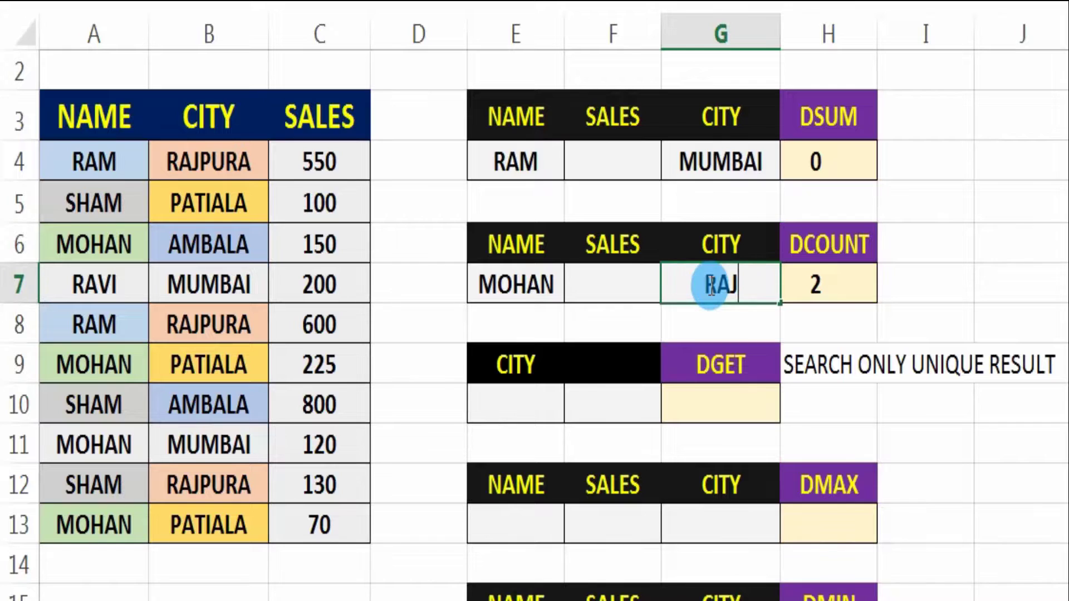
{"action": "type", "text": "PURA"}
{"action": "key", "text": "Return"}
{"action": "key", "text": "Up"}
Clear the name from the DCOUNT criterion cell E7
{"action": "key", "text": "Left"}
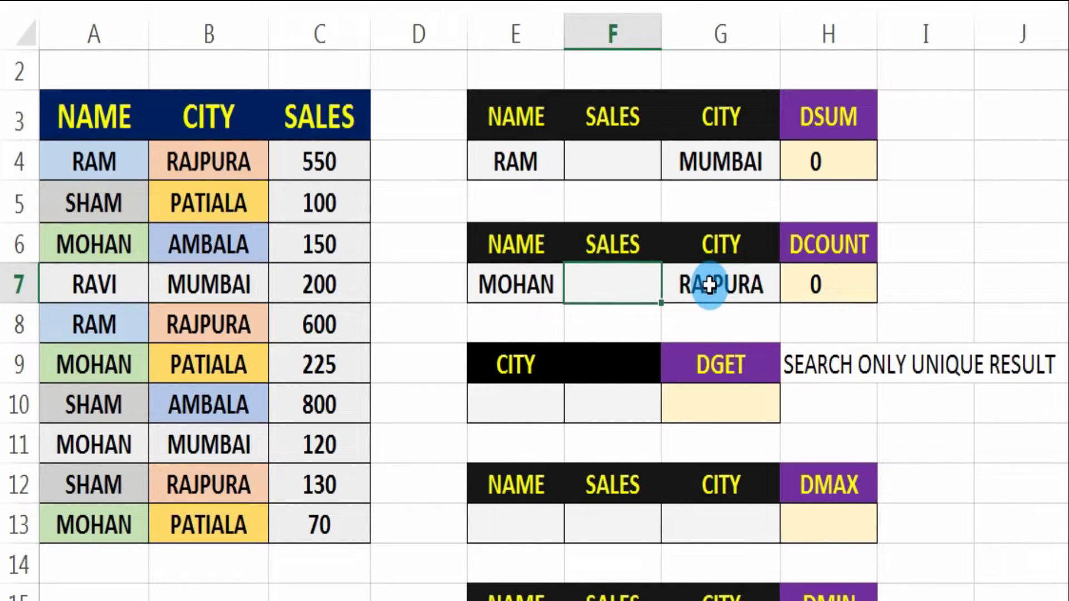
{"action": "key", "text": "Right"}
{"action": "key", "text": "Left"}
{"action": "key", "text": "Left"}
{"action": "key", "text": "Delete"}
{"action": "key", "text": "Right"}
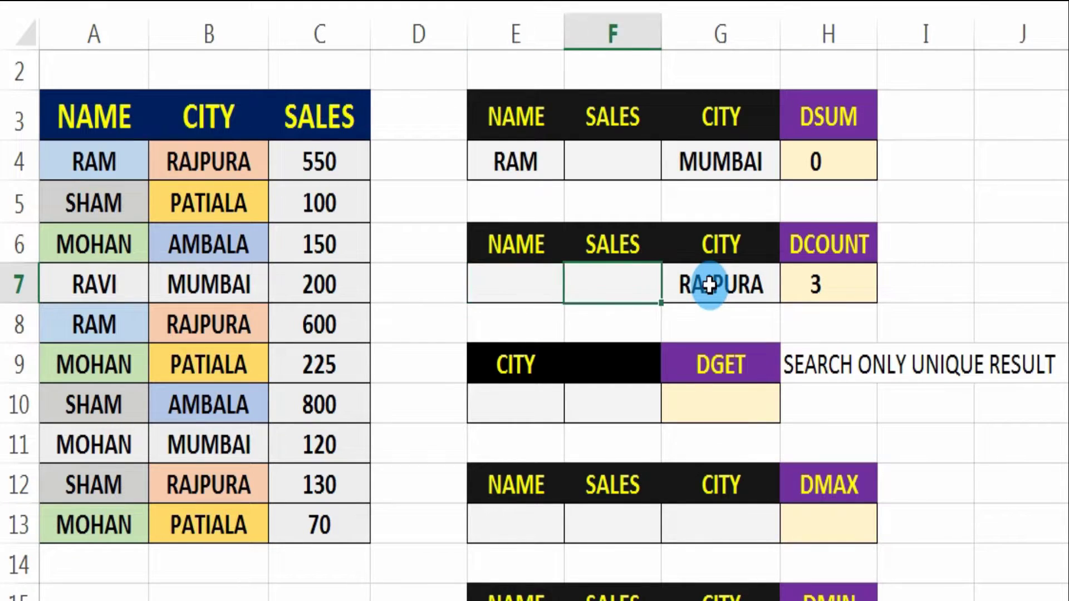
{"action": "key", "text": "Right"}
{"action": "key", "text": "Right"}
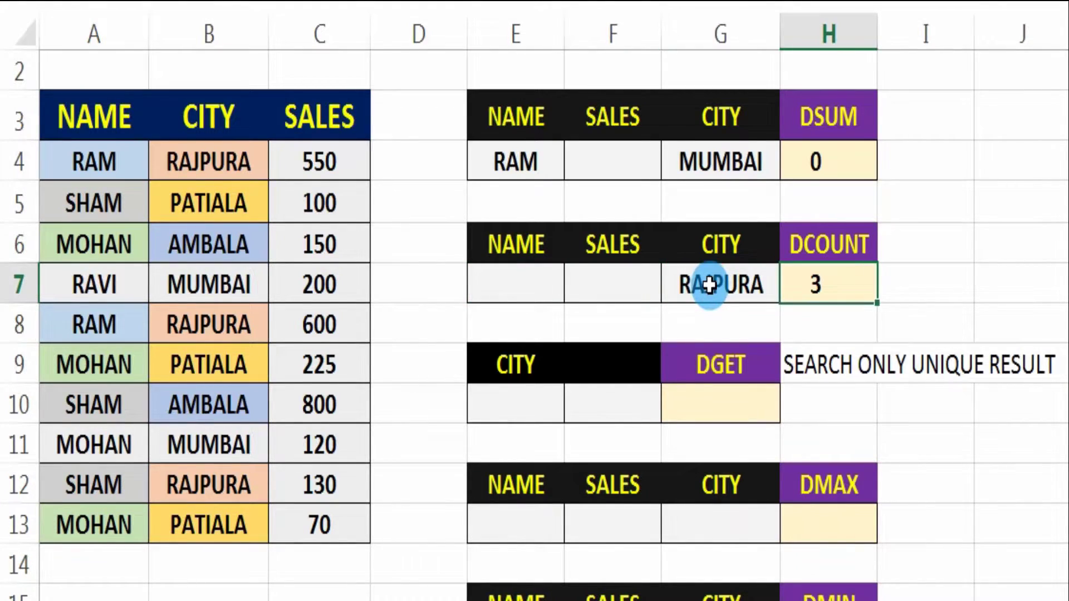
{"action": "key", "text": "Left"}
{"action": "key", "text": "Left"}
{"action": "key", "text": "Left"}
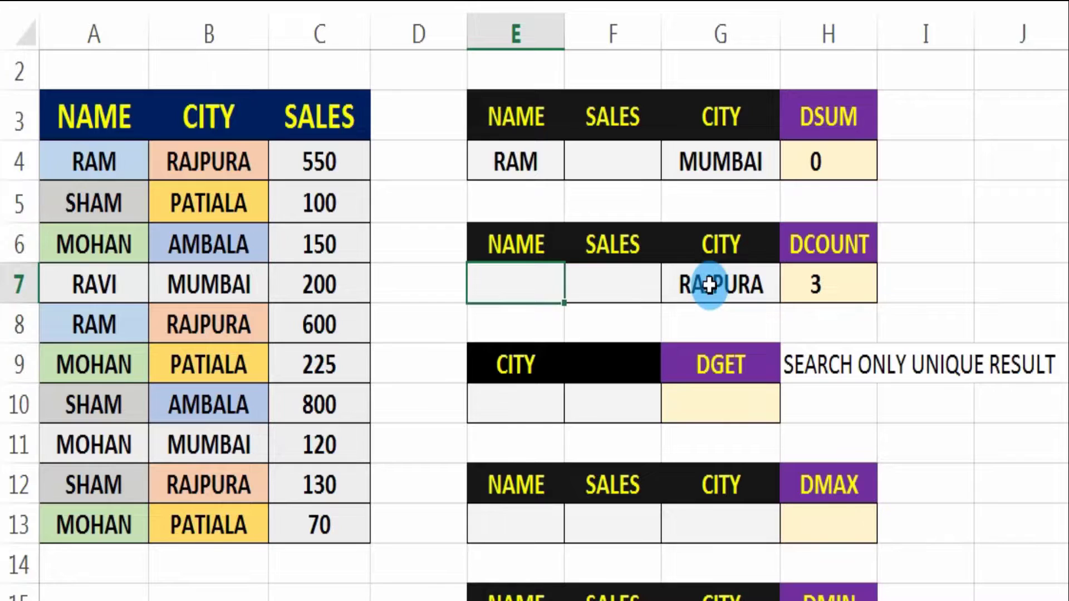
Enter >200 as the sales criterion in F7 so DCOUNT returns 2
{"action": "key", "text": "Right"}
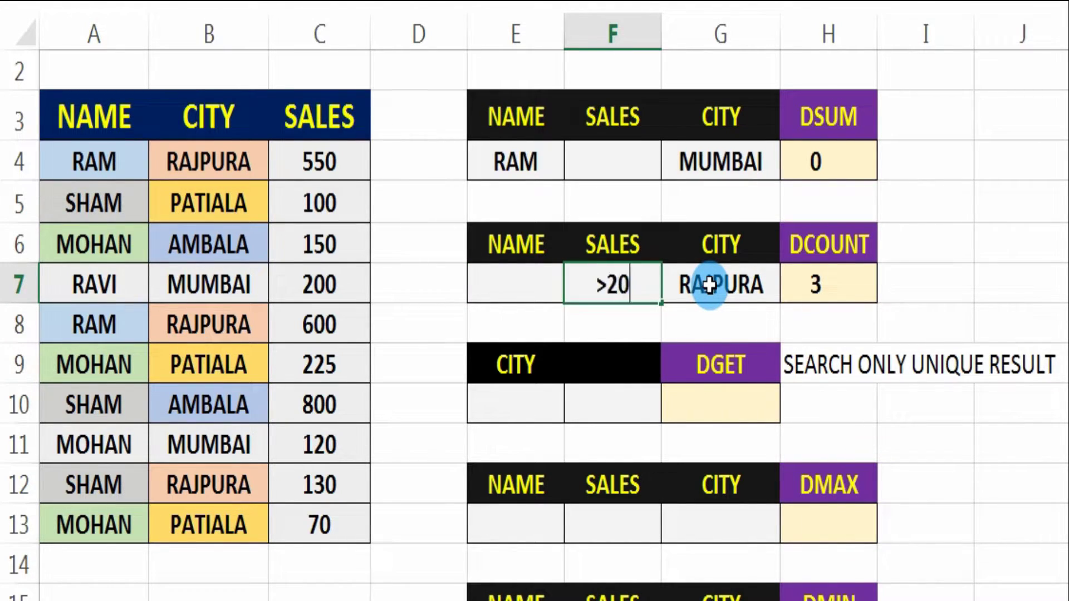
{"action": "type", "text": "0"}
{"action": "key", "text": "Return"}
{"action": "key", "text": "Up"}
{"action": "key", "text": "Right"}
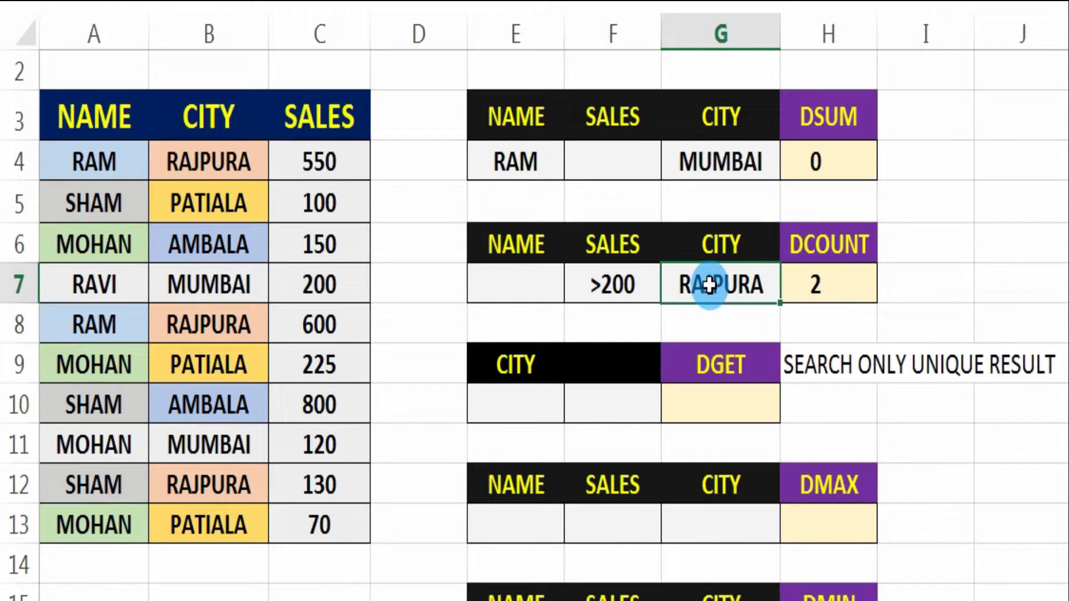
{"action": "key", "text": "Left"}
{"action": "key", "text": "Right"}
{"action": "key", "text": "Right"}
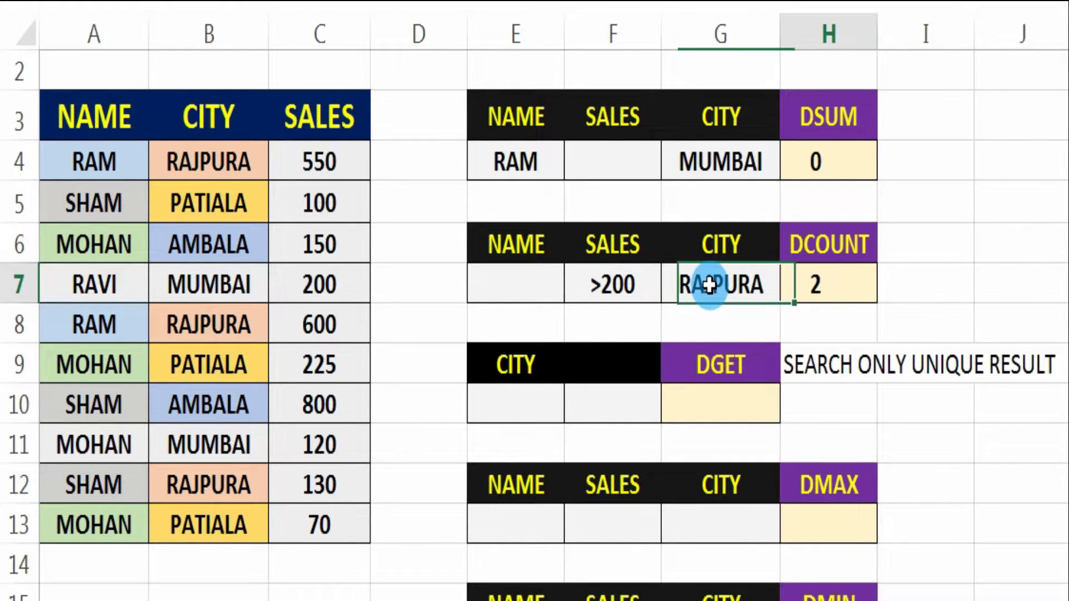
{"action": "key", "text": "Up"}
{"action": "key", "text": "Up"}
{"action": "key", "text": "Up"}
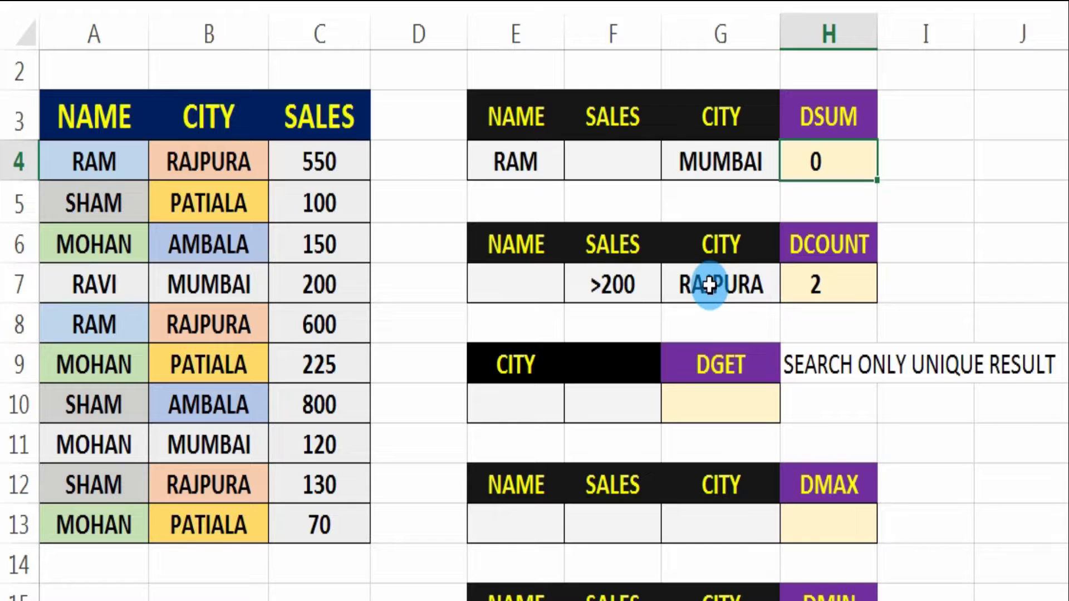
Move down to the DGET block and select its name criterion cell E10
{"action": "key", "text": "Down"}
{"action": "key", "text": "Down"}
{"action": "key", "text": "Down"}
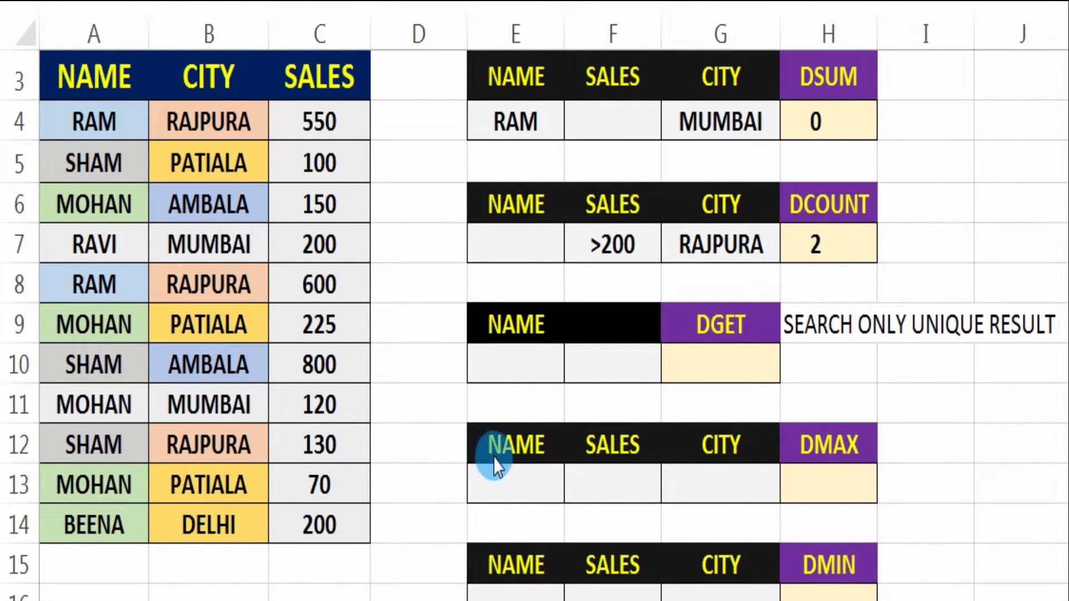
{"action": "left_click", "coordinate": [503, 362]}
{"action": "key", "text": "Right"}
{"action": "key", "text": "Right"}
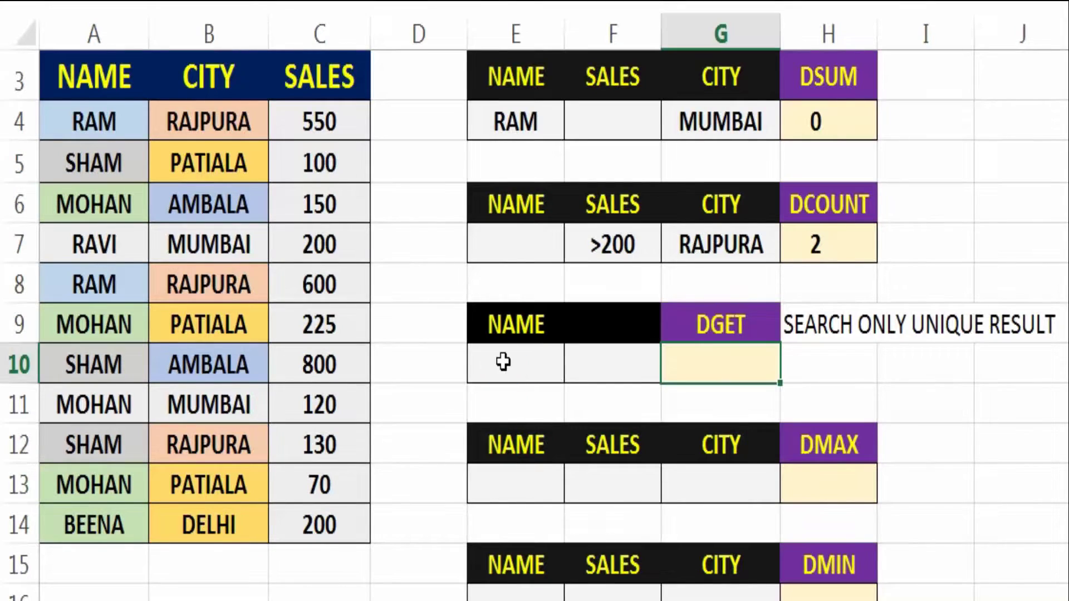
{"action": "left_click", "coordinate": [509, 364]}
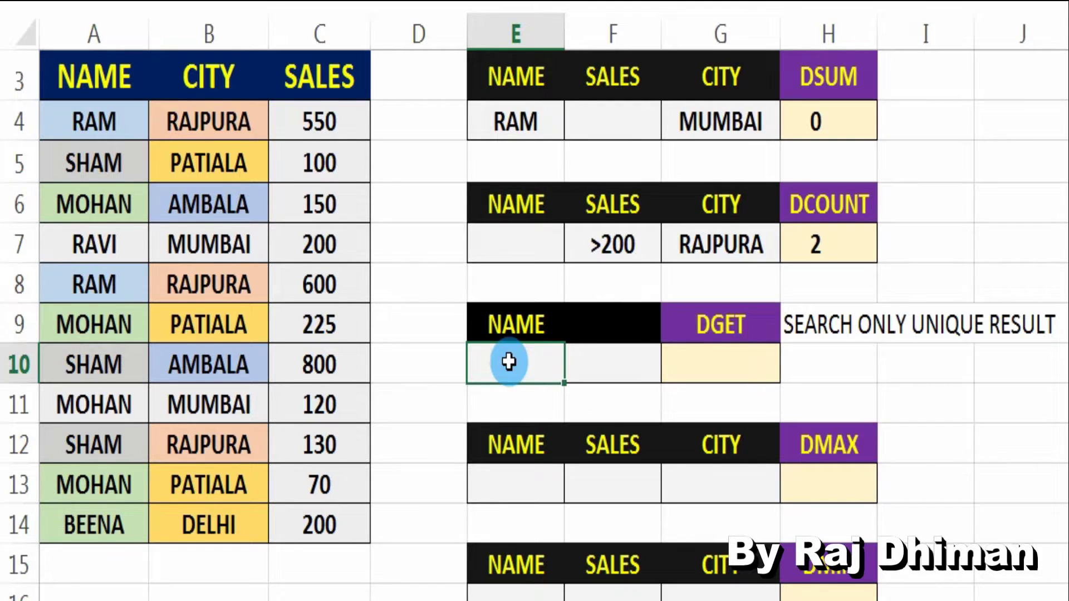
Enter the row-14 name in E10 and =DGET(A3:C14,B3,E9:E10) in G10, returning DELHI
{"action": "type", "text": "BEENA"}
{"action": "key", "text": "Tab"}
{"action": "key", "text": "Tab"}
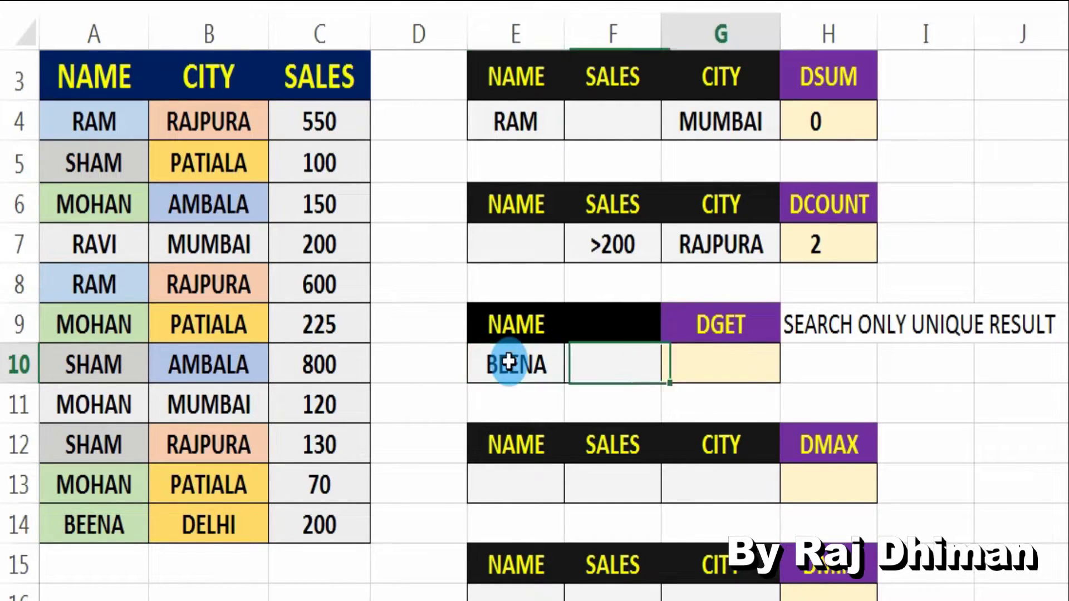
{"action": "type", "text": "=D"}
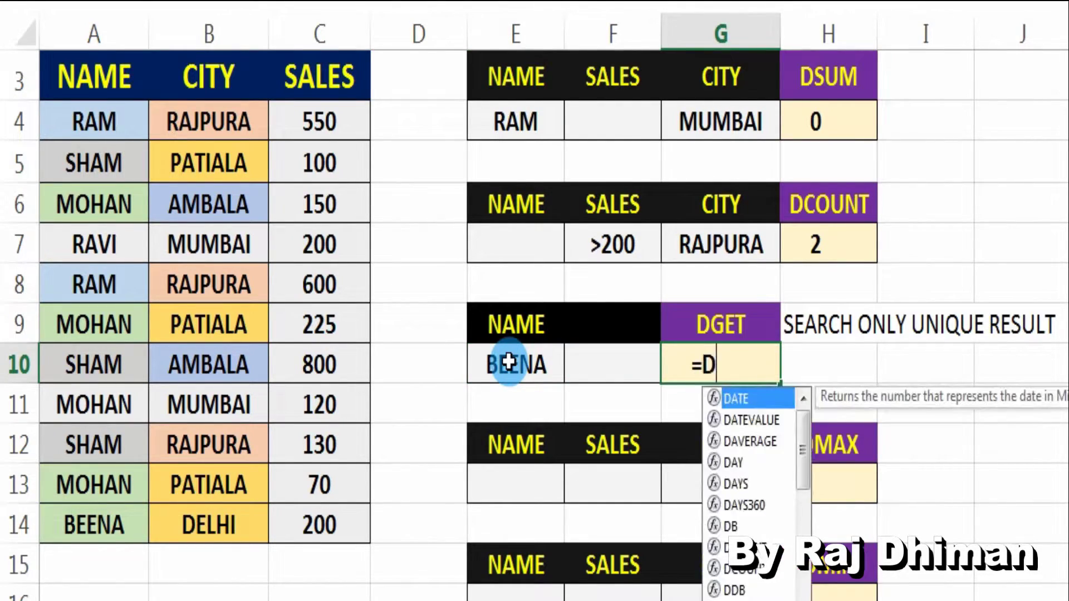
{"action": "type", "text": "GET("}
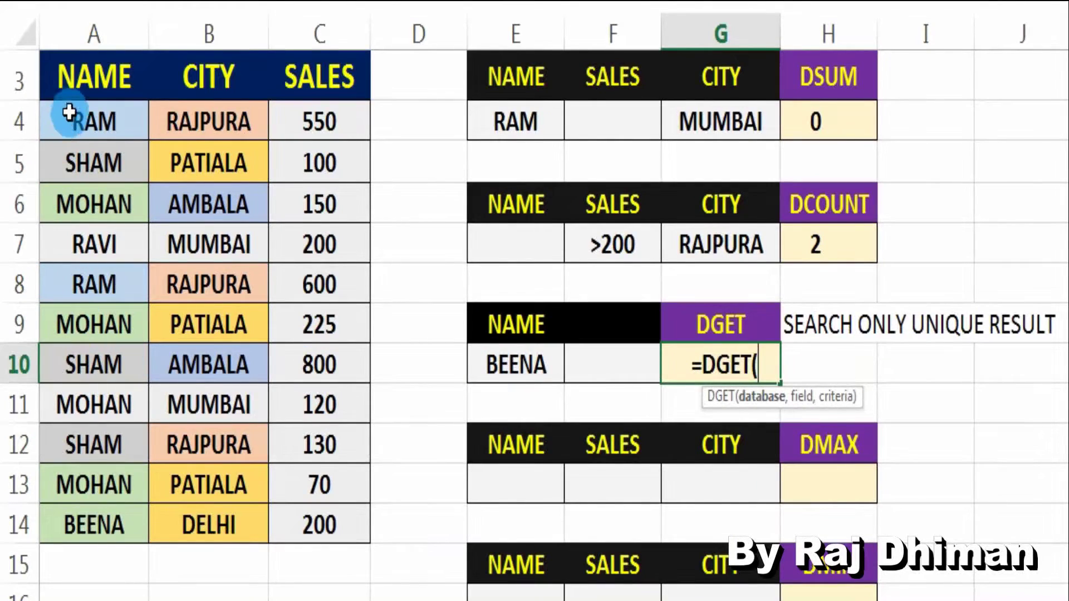
{"action": "left_click_drag", "start_coordinate": [83, 81], "coordinate": [323, 512]}
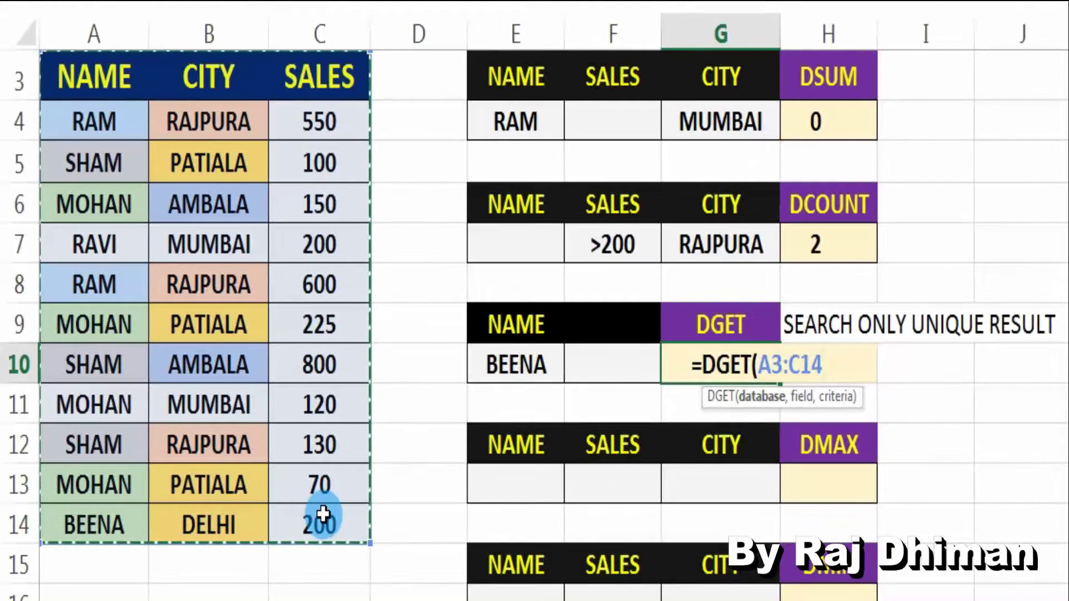
{"action": "type", "text": ","}
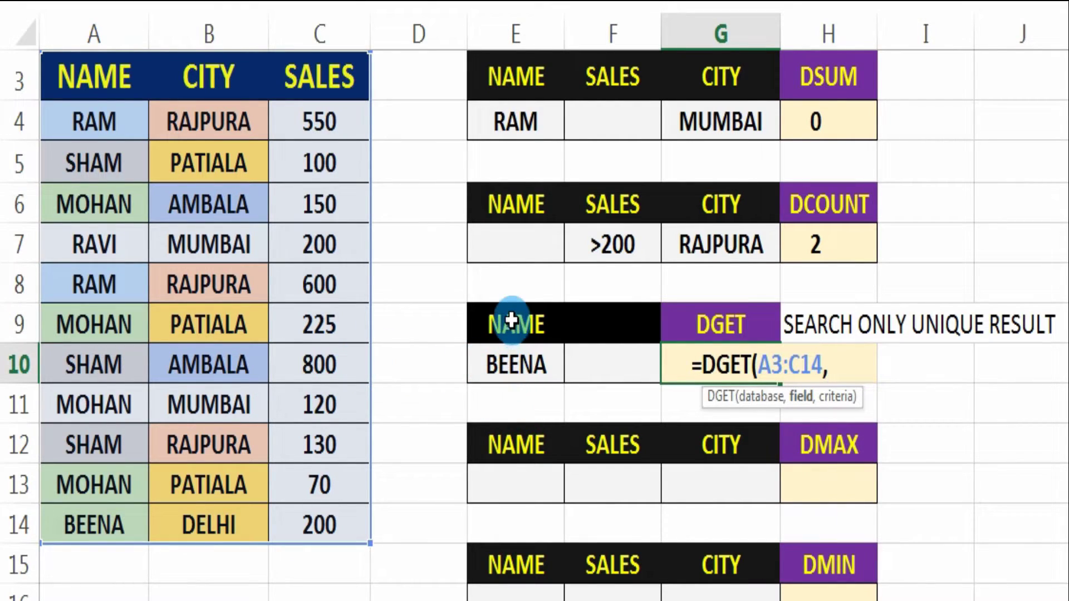
{"action": "left_click", "coordinate": [212, 75]}
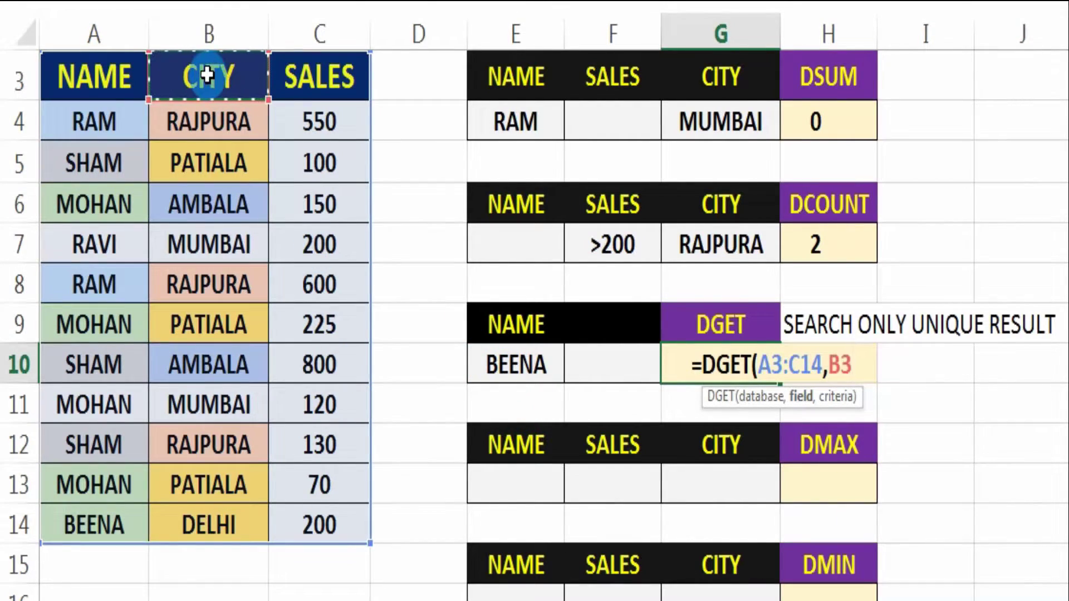
{"action": "type", "text": ","}
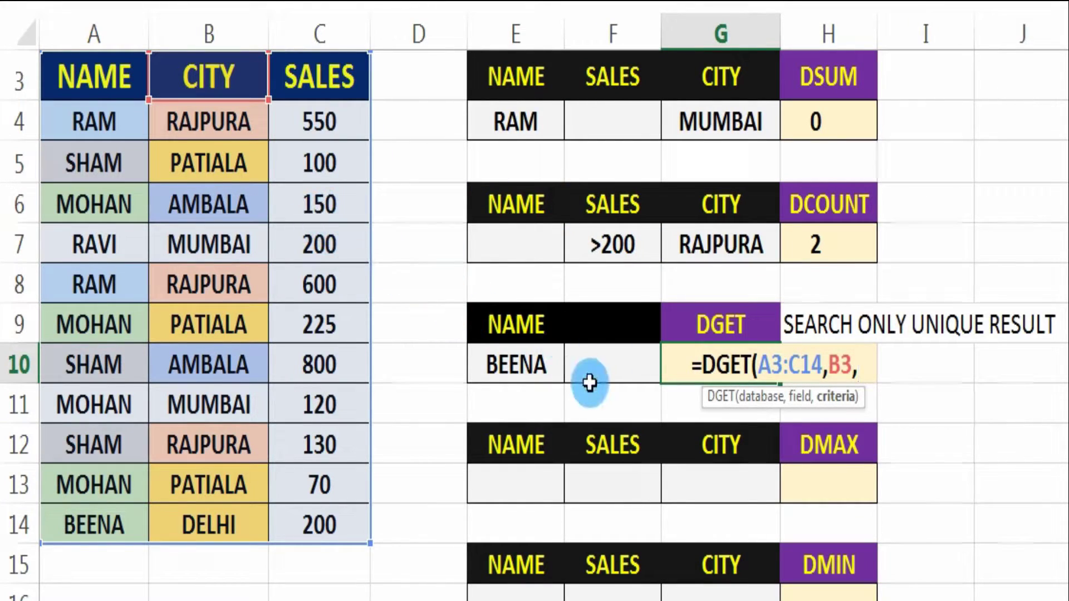
{"action": "left_click_drag", "start_coordinate": [530, 329], "coordinate": [533, 361]}
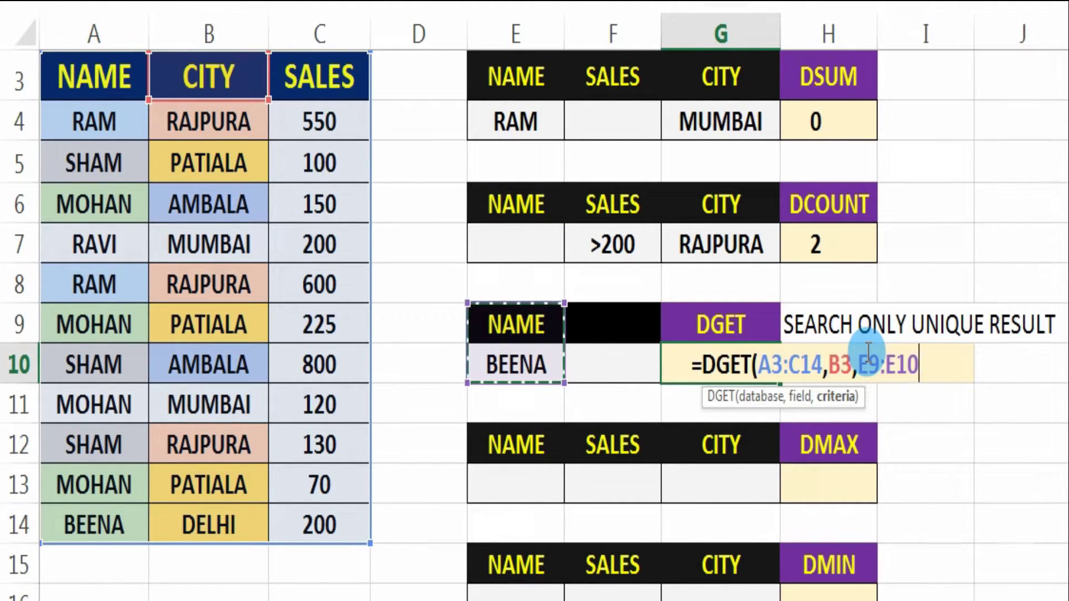
{"action": "key", "text": "Return"}
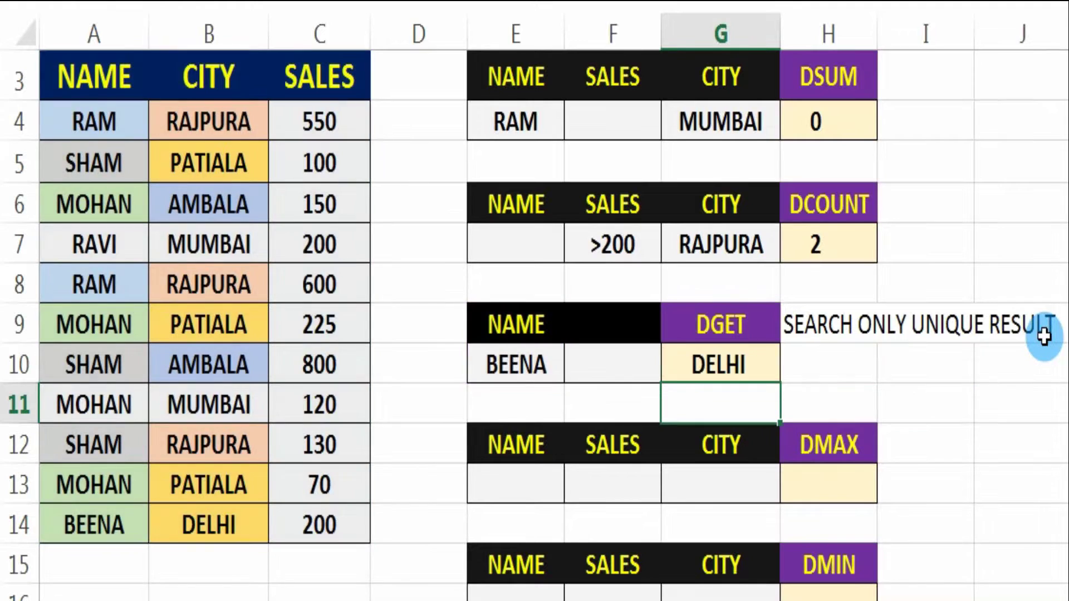
{"action": "left_click", "coordinate": [480, 366]}
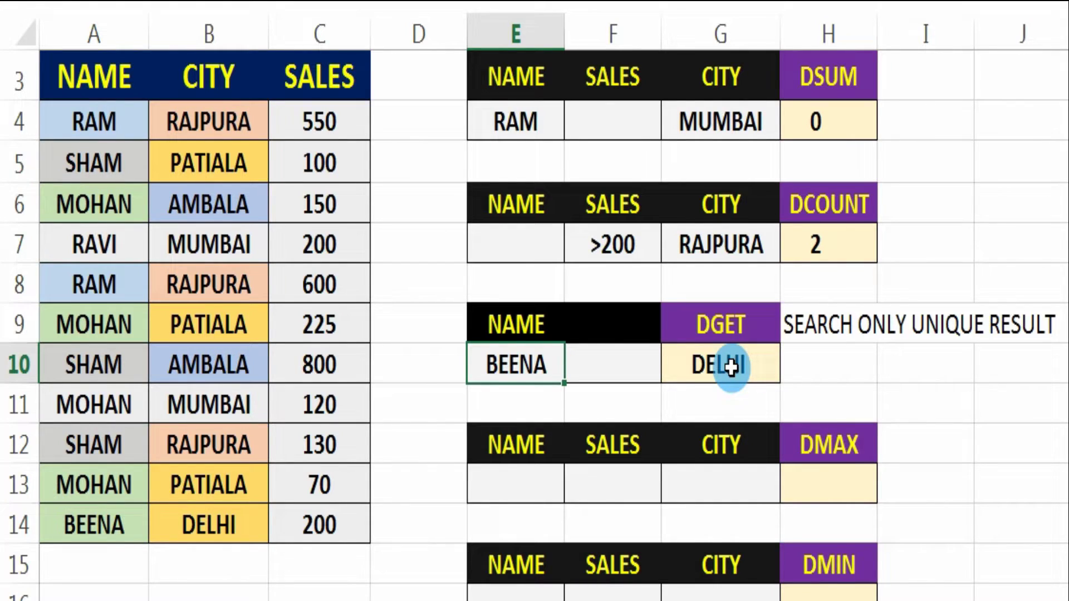
{"action": "type", "text": "RAM"}
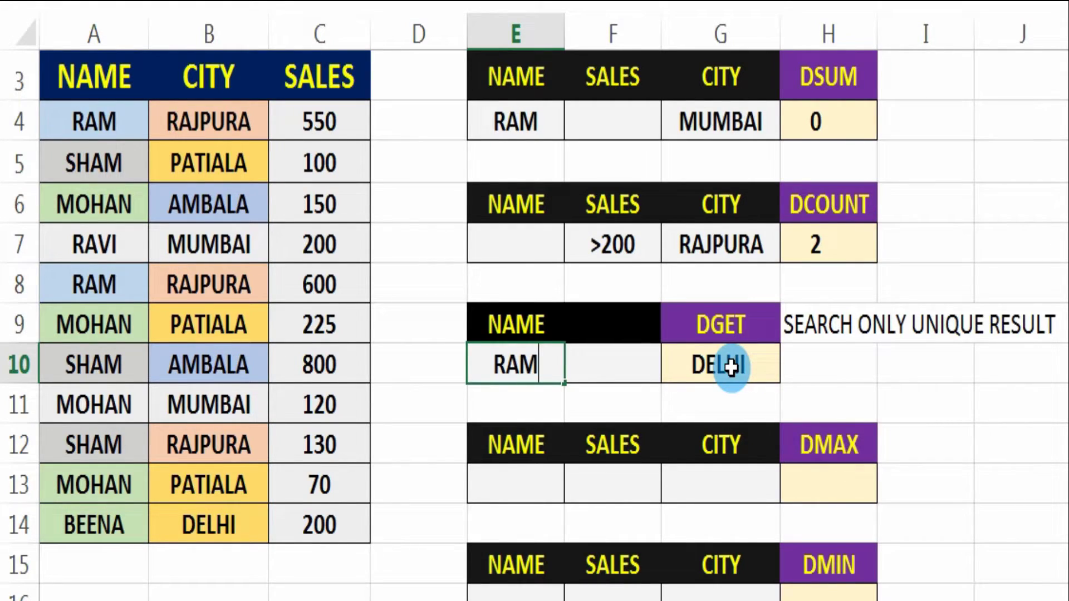
{"action": "key", "text": "Return"}
{"action": "key", "text": "Up"}
{"action": "type", "text": "BEENA"}
{"action": "key", "text": "Return"}
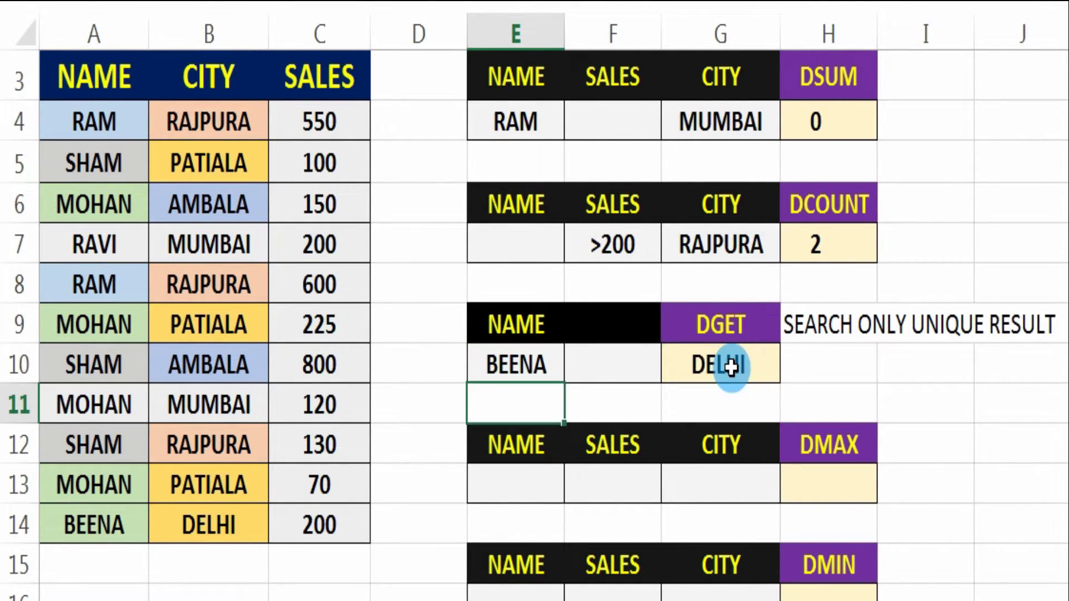
{"action": "key", "text": "Up"}
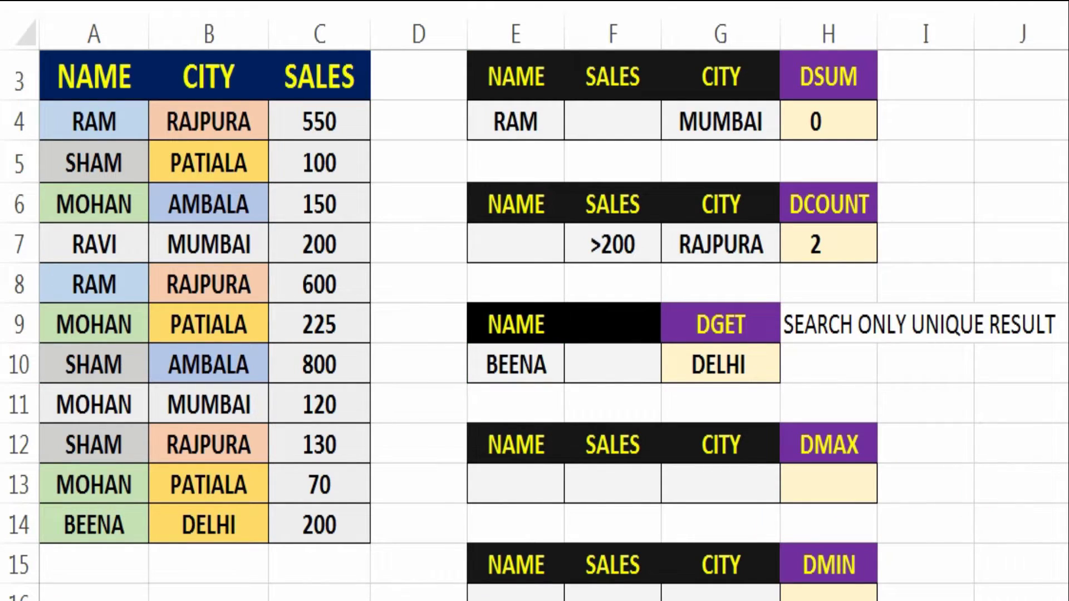
Build =DMAX(A3:C14,C3,E12:G13) in H13 over the SALES field with criteria E12:G13
{"action": "left_click", "coordinate": [515, 364]}
{"action": "scroll", "coordinate": [534, 323], "scroll_direction": "down", "scroll_amount": 1}
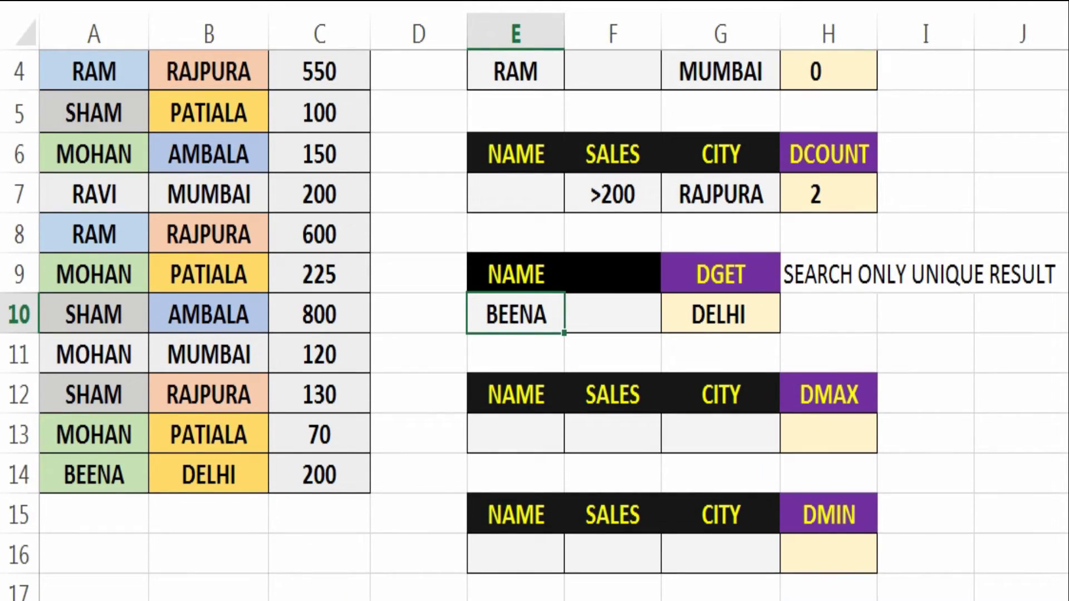
{"action": "left_click", "coordinate": [518, 432]}
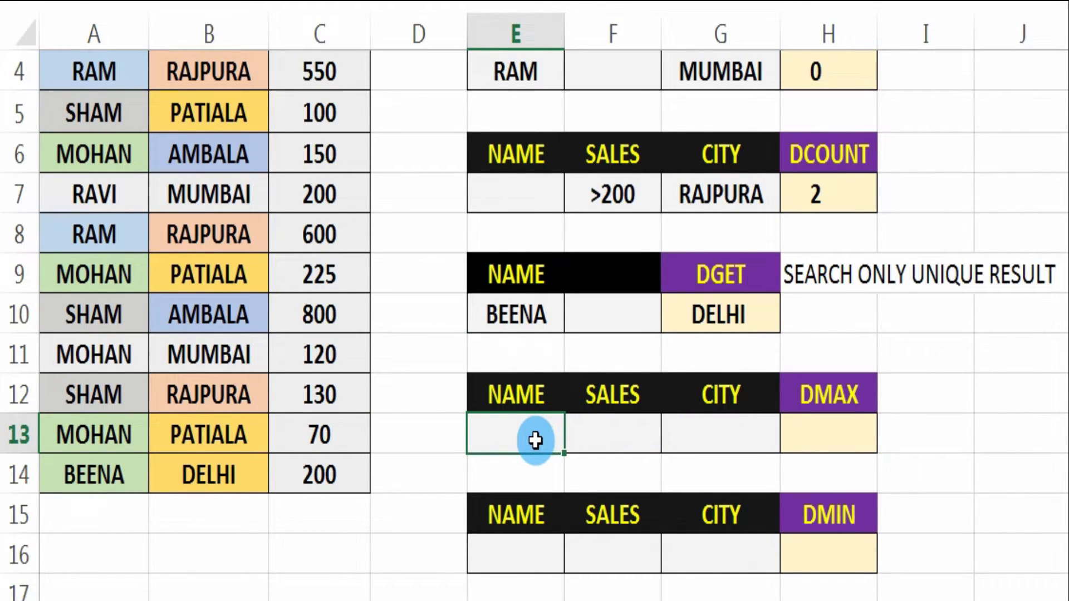
{"action": "left_click", "coordinate": [815, 437]}
{"action": "type", "text": "=d"}
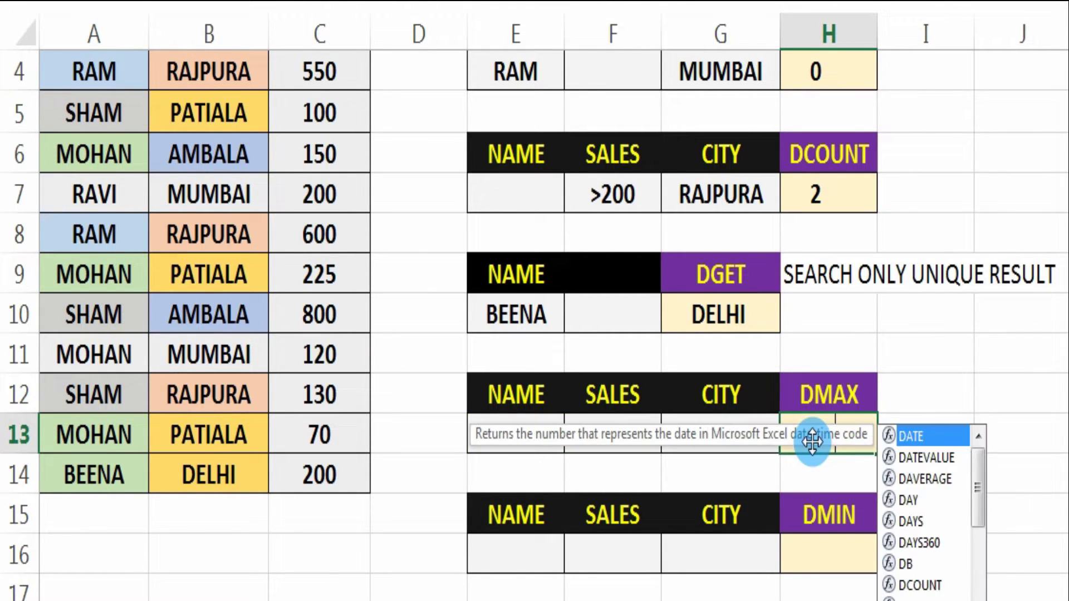
{"action": "type", "text": "MAX("}
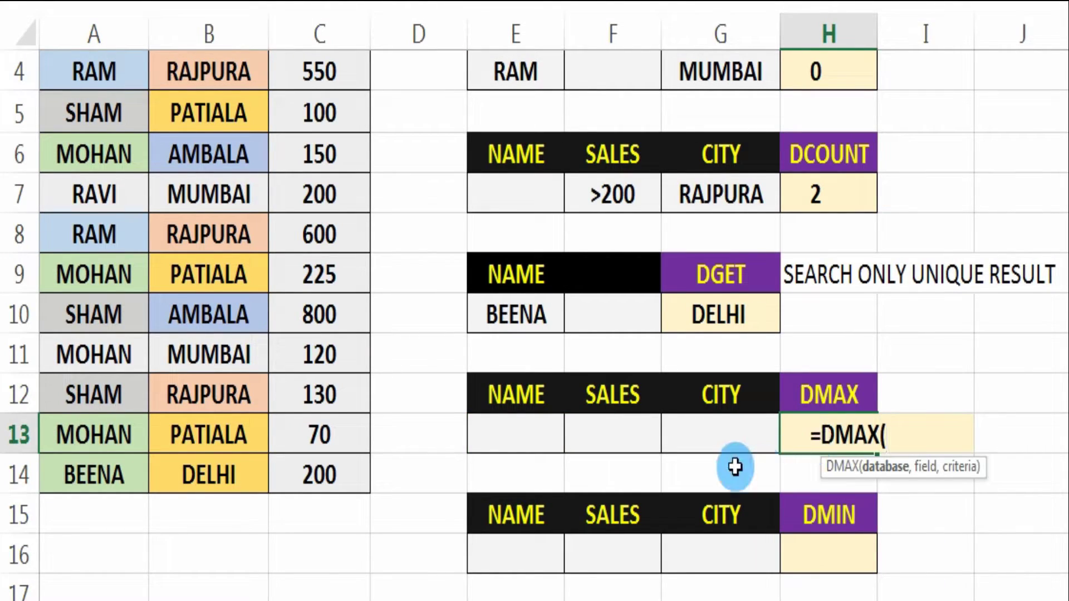
{"action": "scroll", "coordinate": [219, 145], "scroll_direction": "up", "scroll_amount": 1}
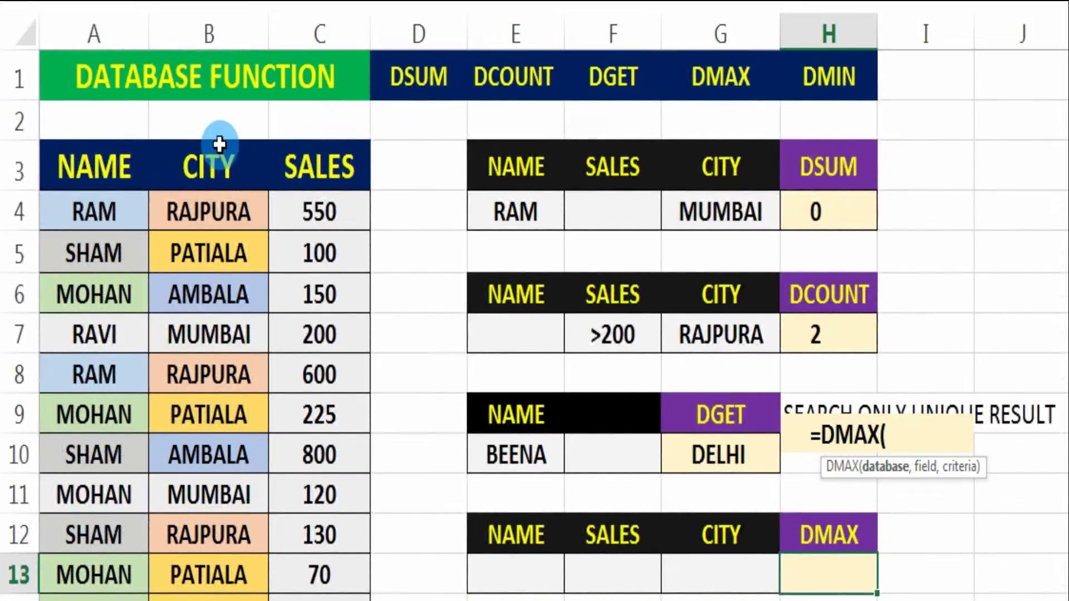
{"action": "left_click_drag", "start_coordinate": [111, 167], "coordinate": [329, 510]}
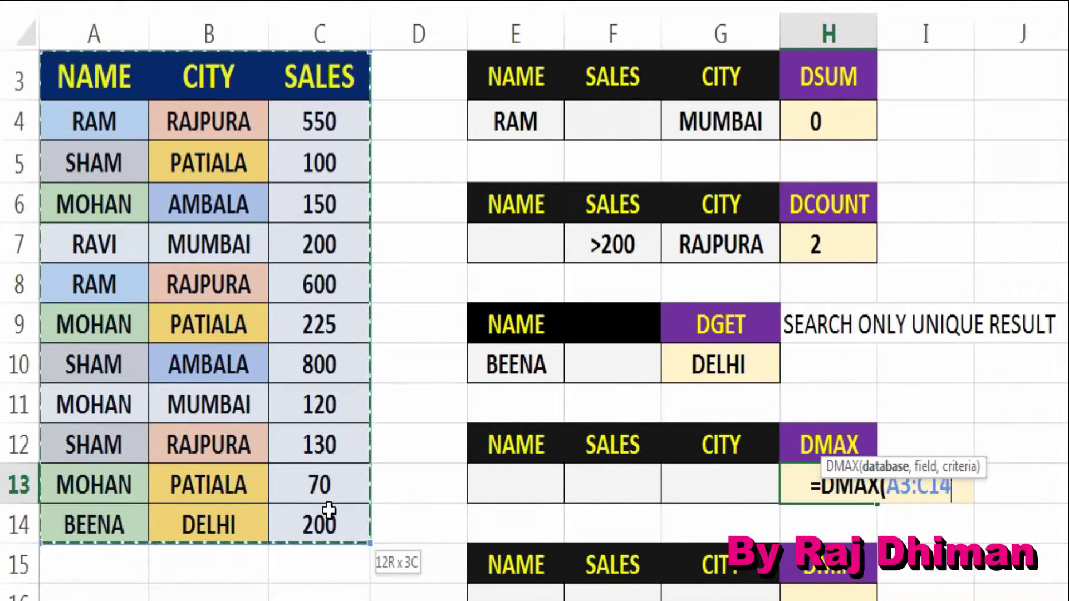
{"action": "type", "text": ","}
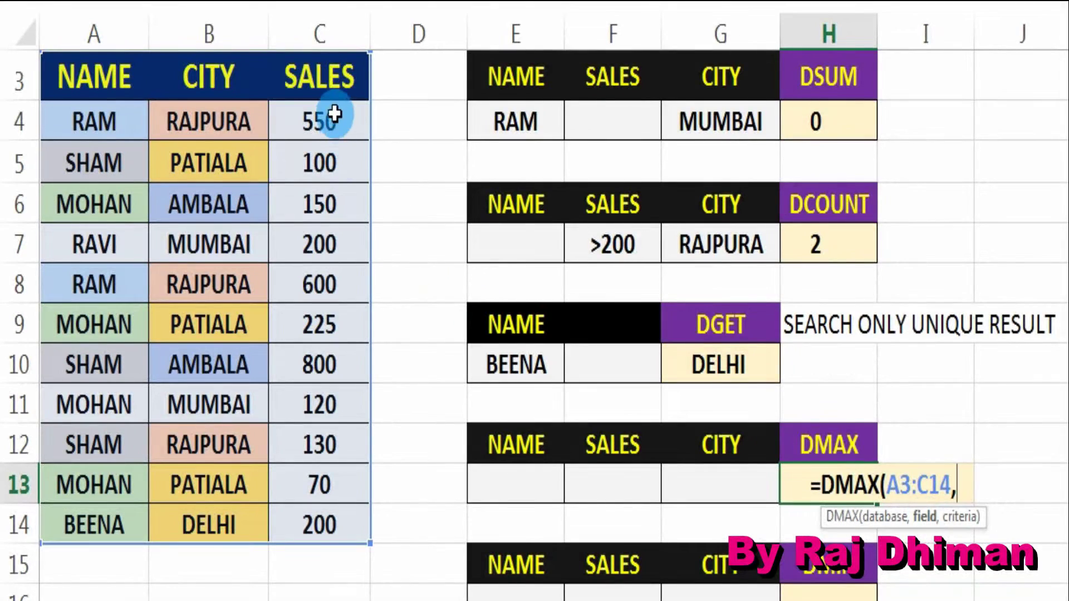
{"action": "left_click", "coordinate": [335, 79]}
{"action": "type", "text": ","}
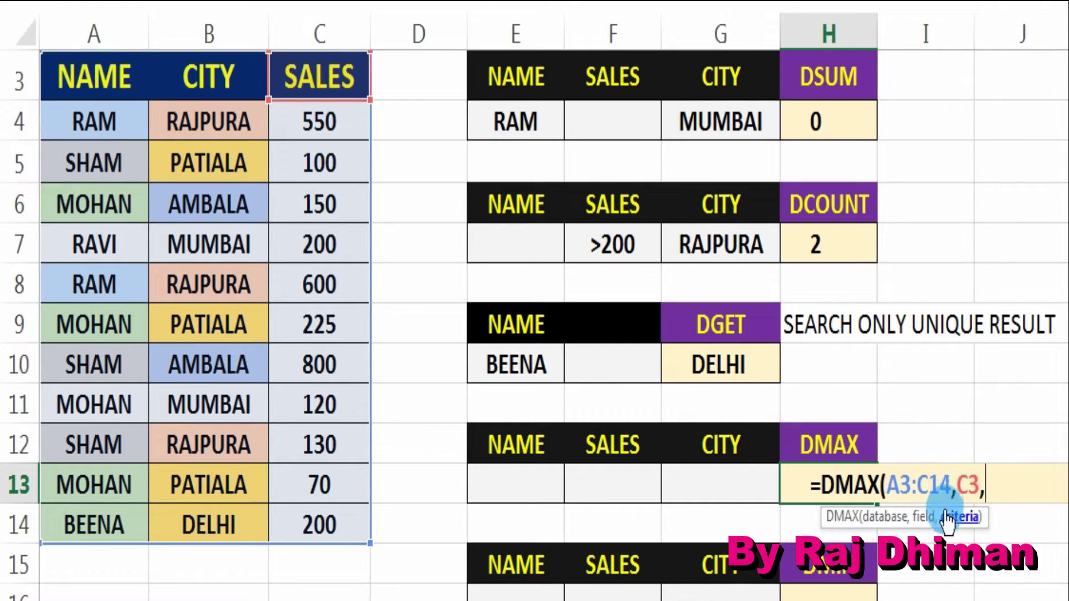
{"action": "left_click_drag", "start_coordinate": [545, 438], "coordinate": [679, 485]}
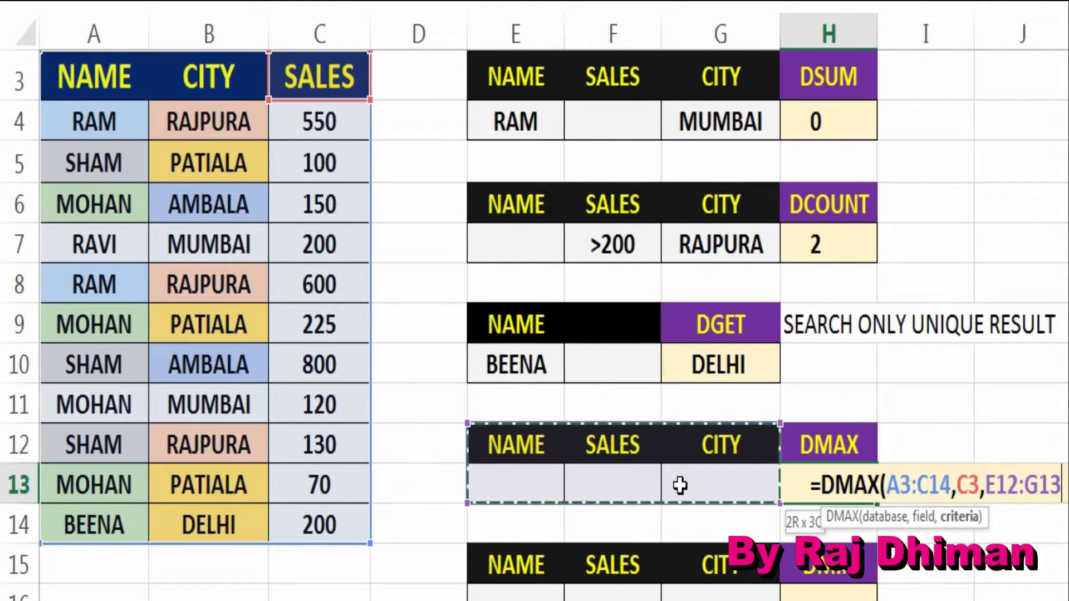
Enter the DMAX formula and try RAM as the name criterion in E13
{"action": "key", "text": "Return"}
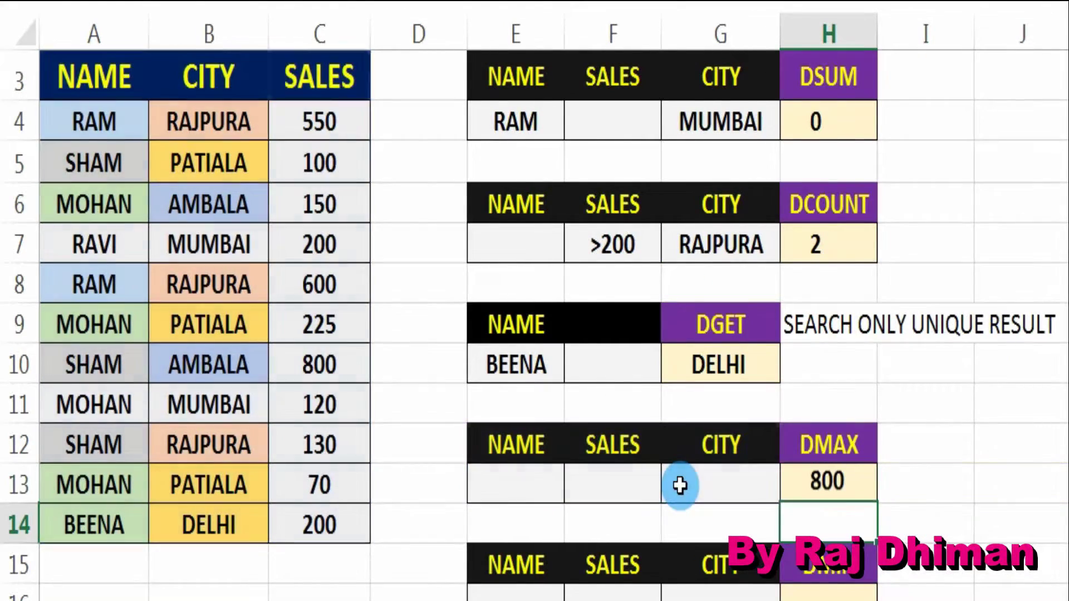
{"action": "key", "text": "Up"}
{"action": "key", "text": "Left"}
{"action": "key", "text": "Left"}
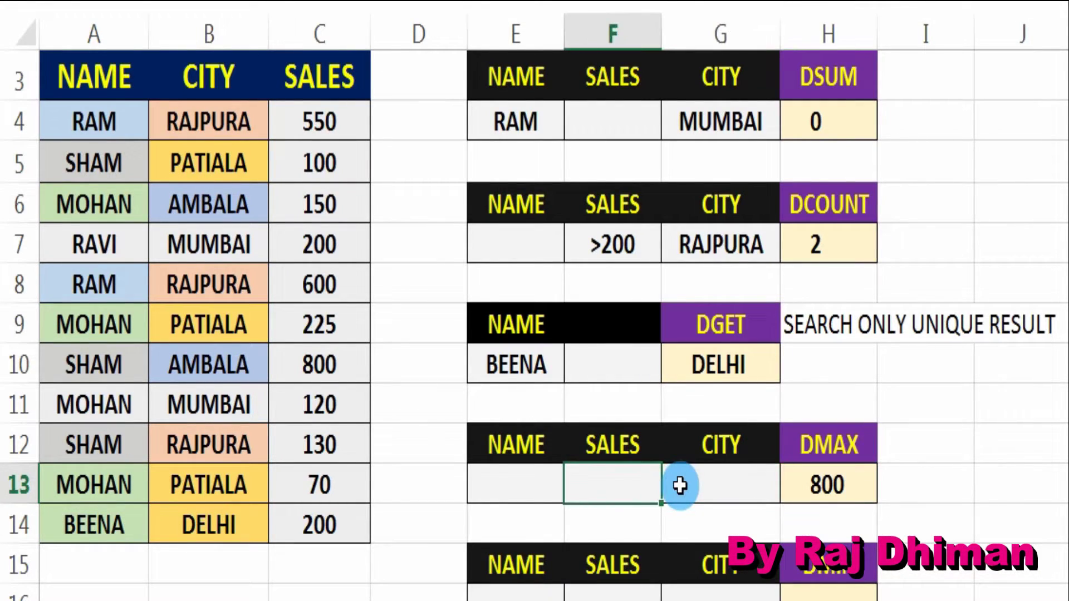
{"action": "key", "text": "Left"}
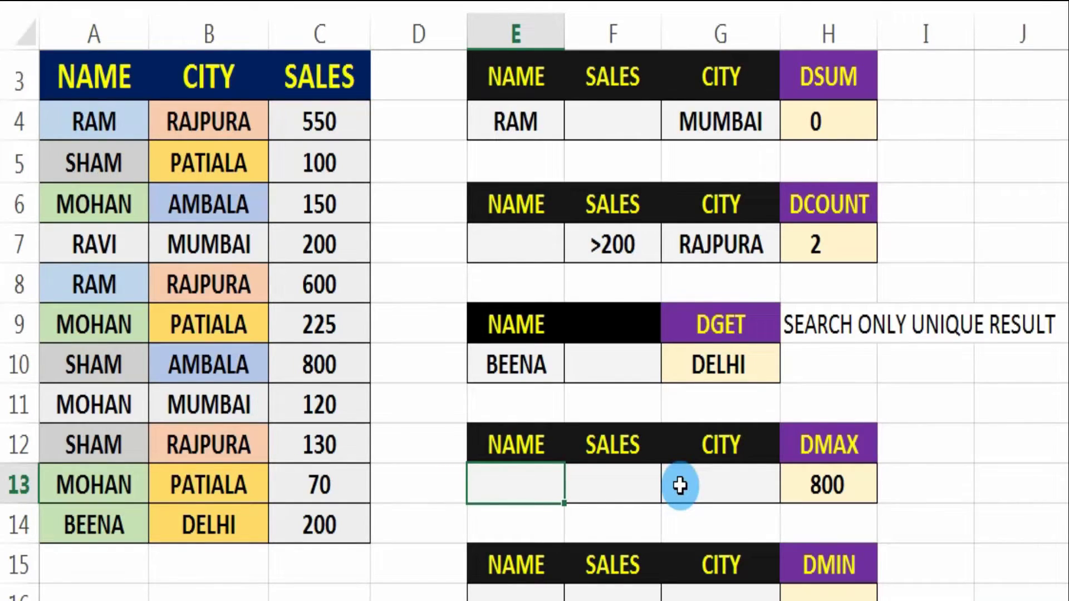
{"action": "type", "text": "RAM"}
{"action": "key", "text": "Return"}
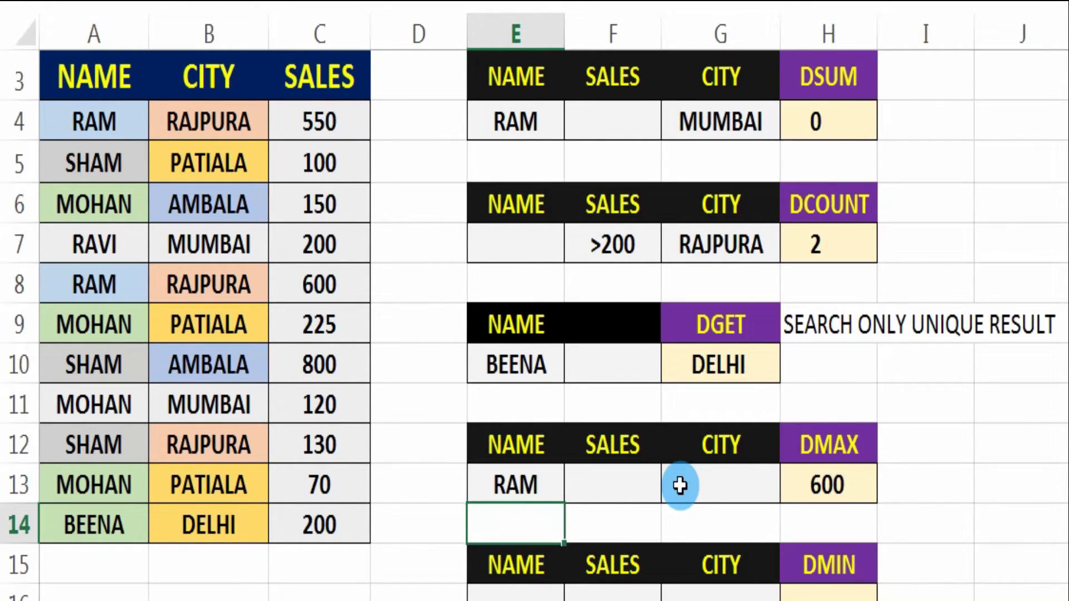
{"action": "key", "text": "Up"}
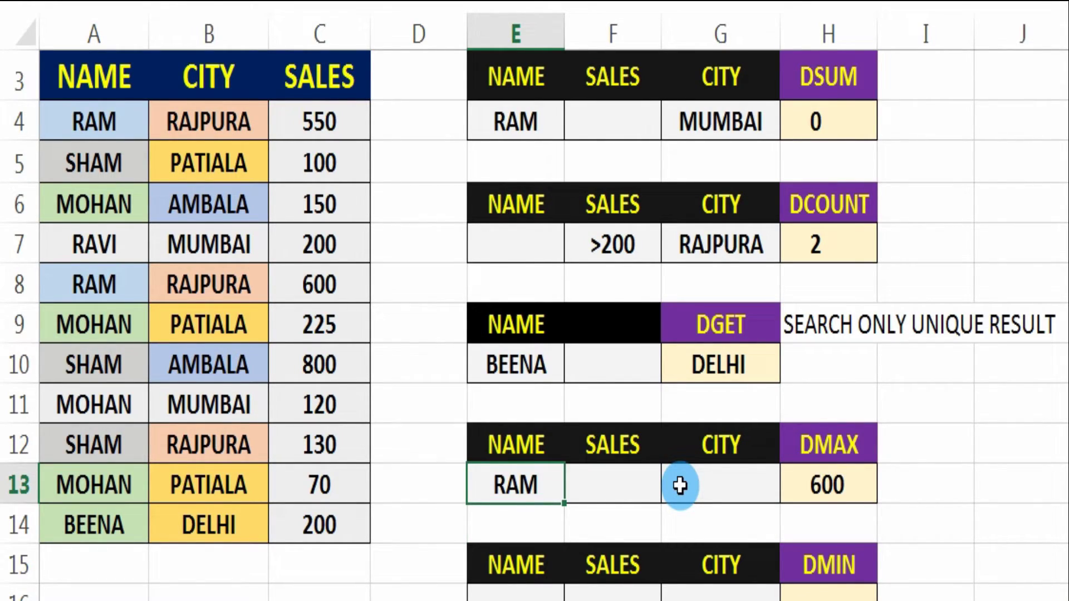
Change the DMAX name criterion to SHAM, then to MOHAN
{"action": "type", "text": "SHAM"}
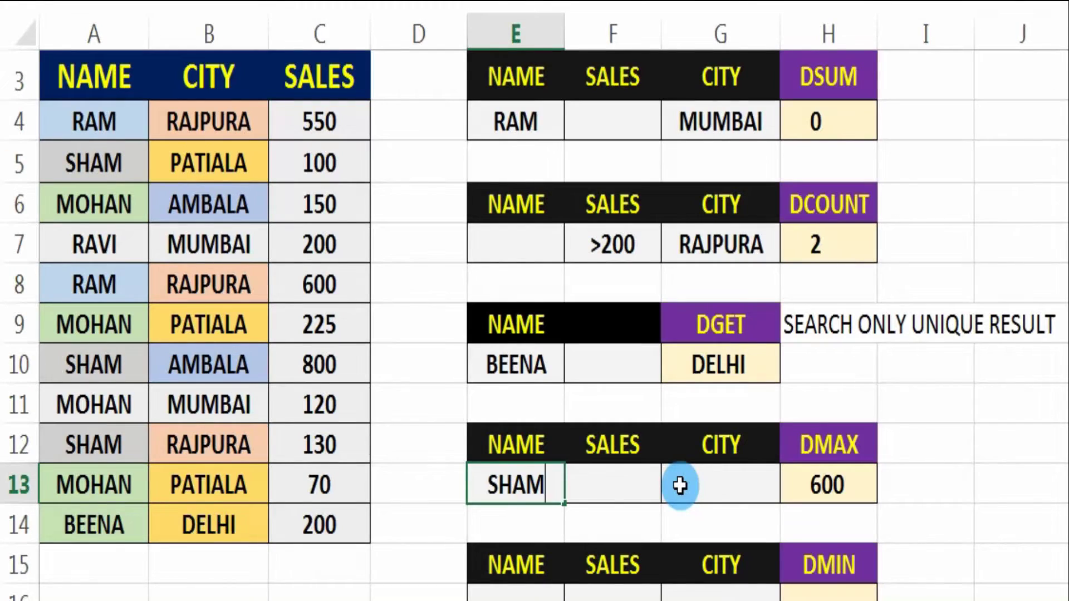
{"action": "key", "text": "Return"}
{"action": "key", "text": "Up"}
{"action": "type", "text": "MOHAN"}
{"action": "key", "text": "Return"}
{"action": "key", "text": "Up"}
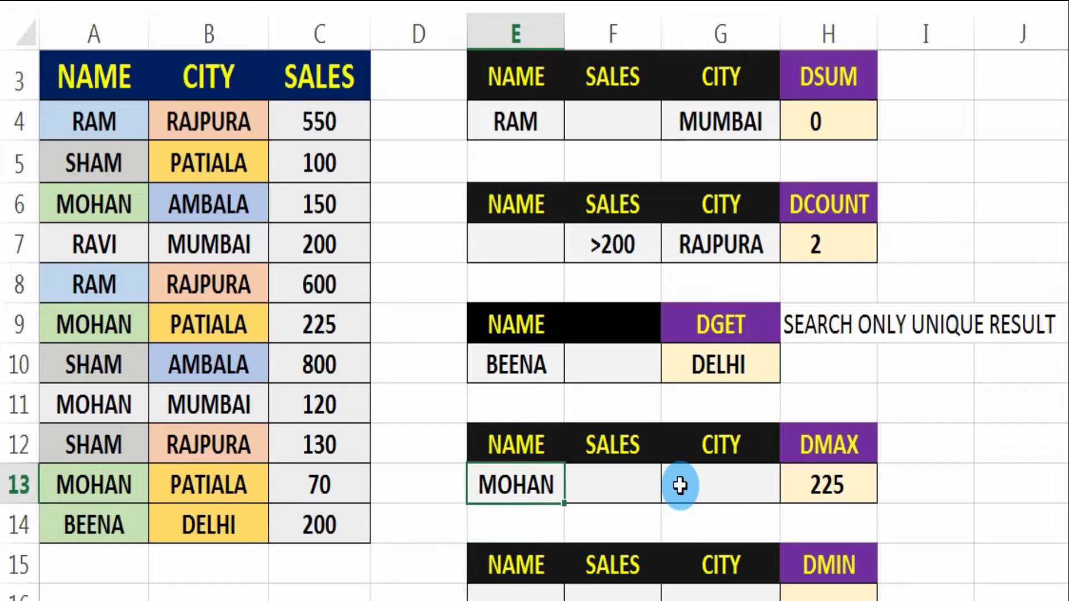
Set the DMAX city criterion in G13 to RAJPURA, then to MUMBAI
{"action": "key", "text": "Right"}
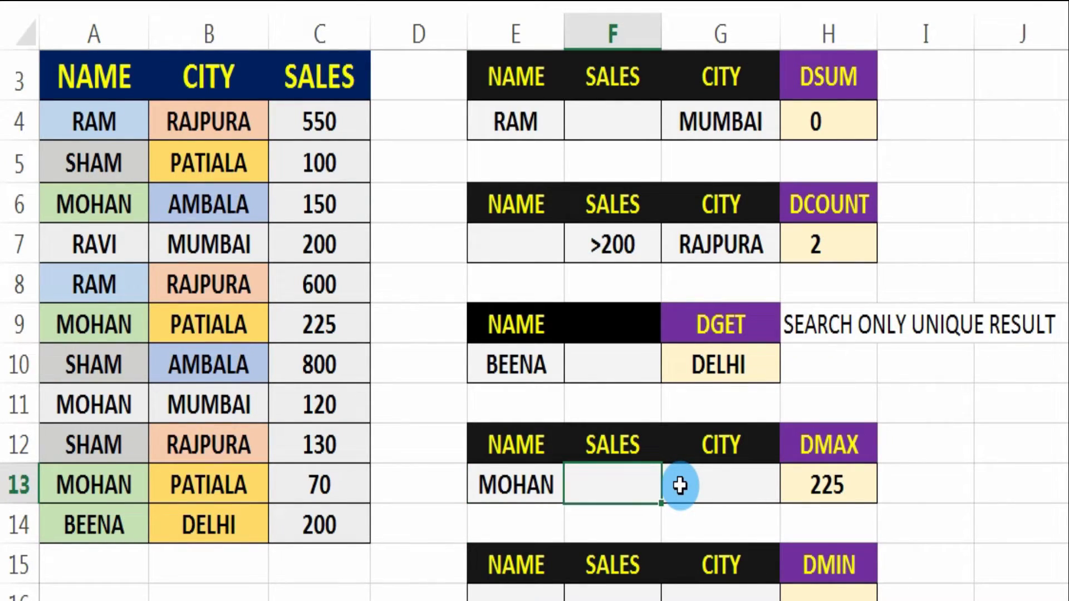
{"action": "key", "text": "Right"}
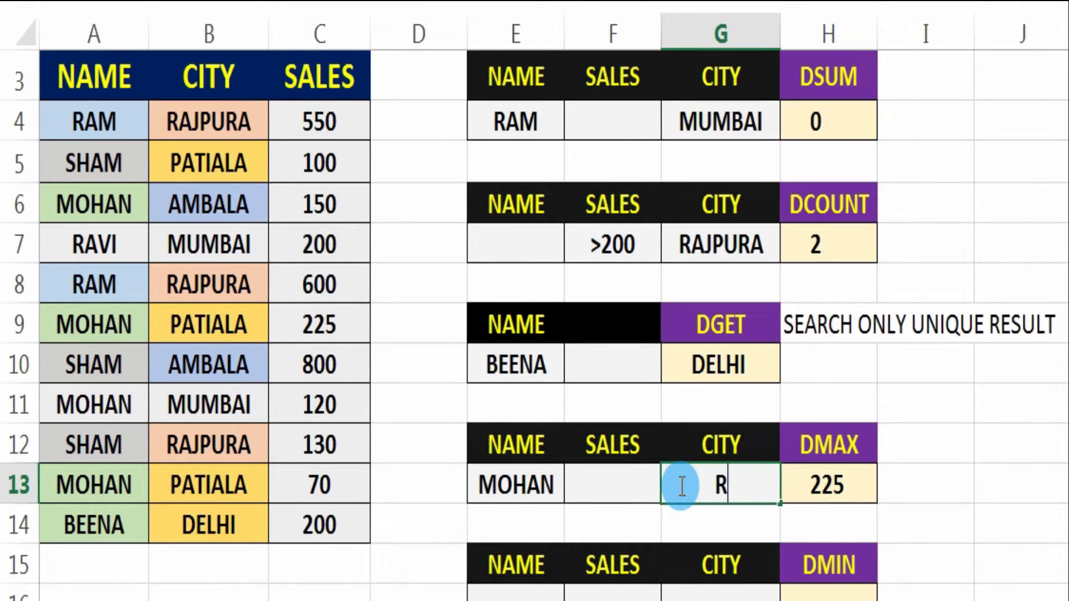
{"action": "type", "text": "AJPURA"}
{"action": "key", "text": "Return"}
{"action": "key", "text": "Up"}
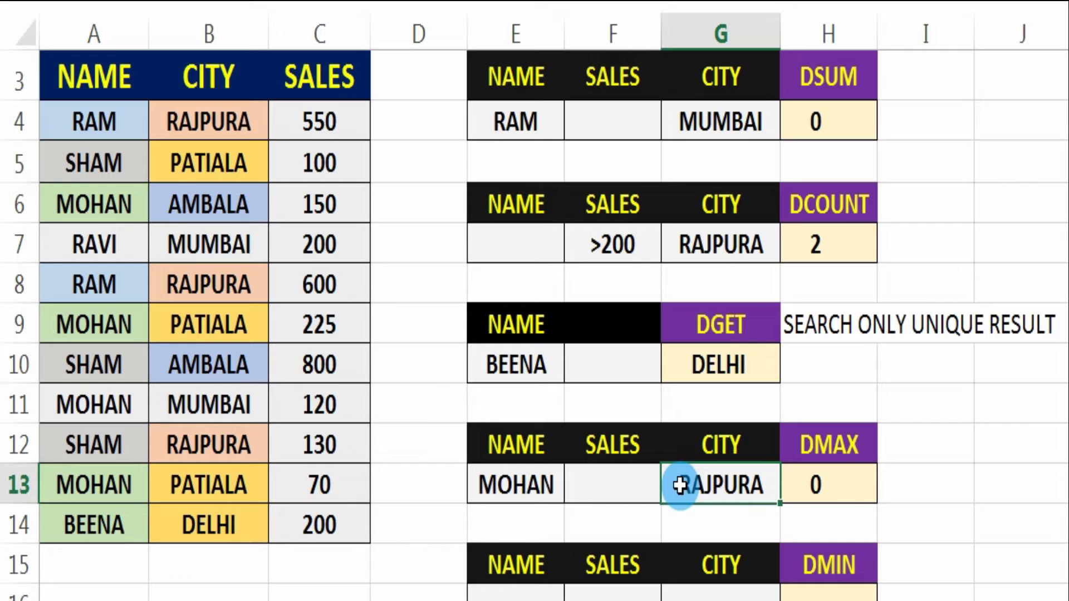
{"action": "type", "text": "M"}
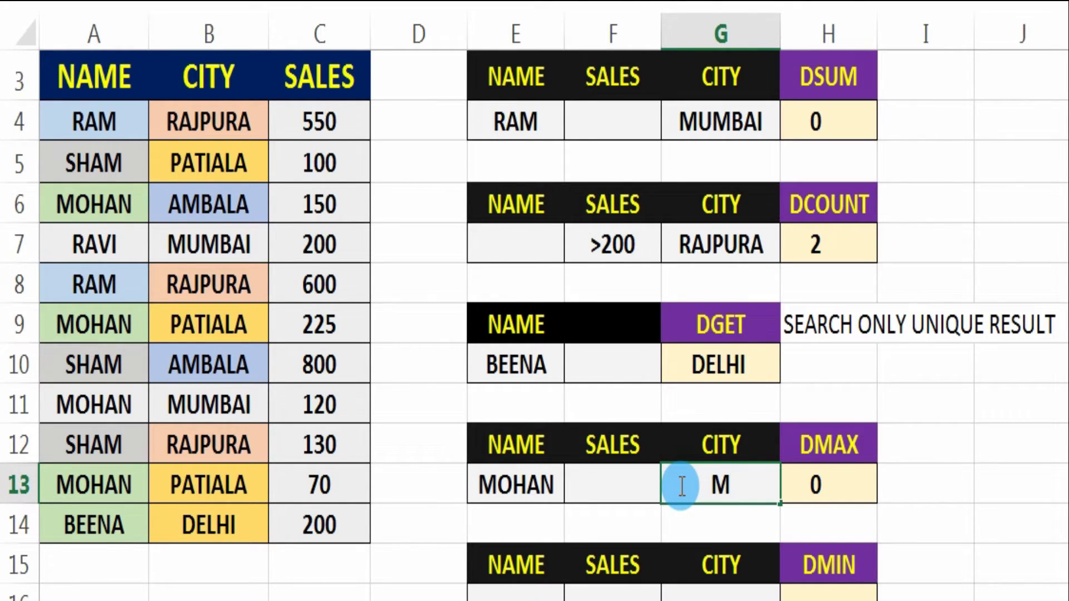
{"action": "type", "text": "UMBAI"}
{"action": "key", "text": "Return"}
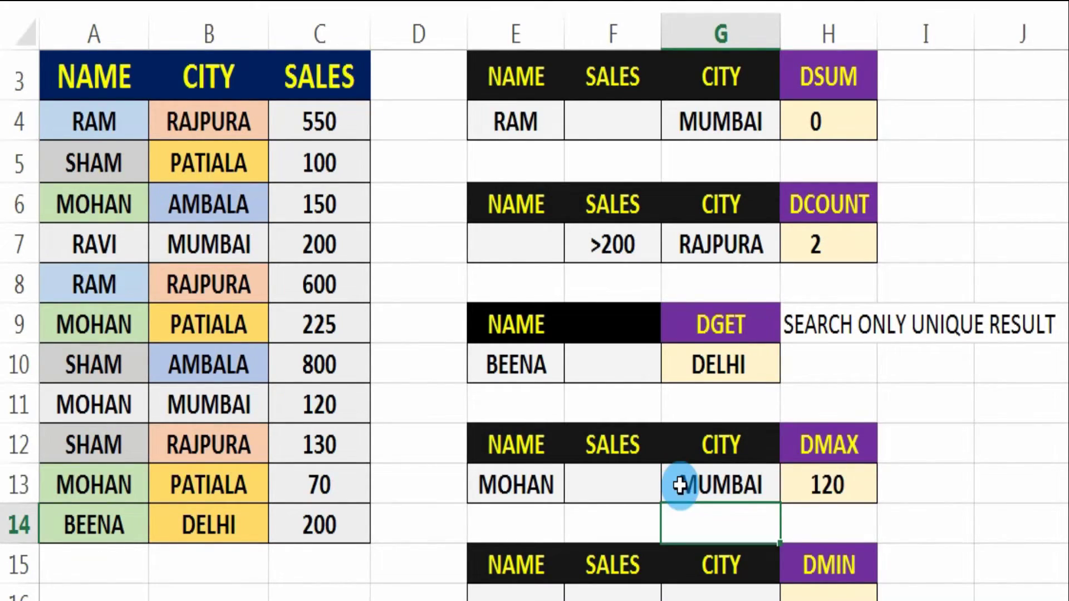
{"action": "key", "text": "Up"}
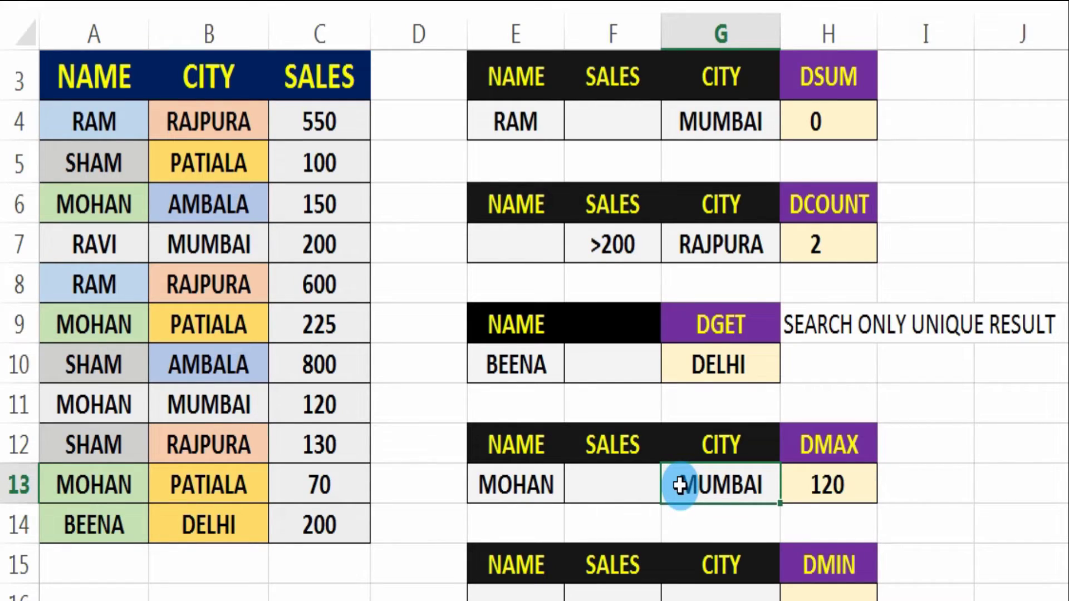
Enter >100 as the sales criterion in F13, then clear it
{"action": "key", "text": "Left"}
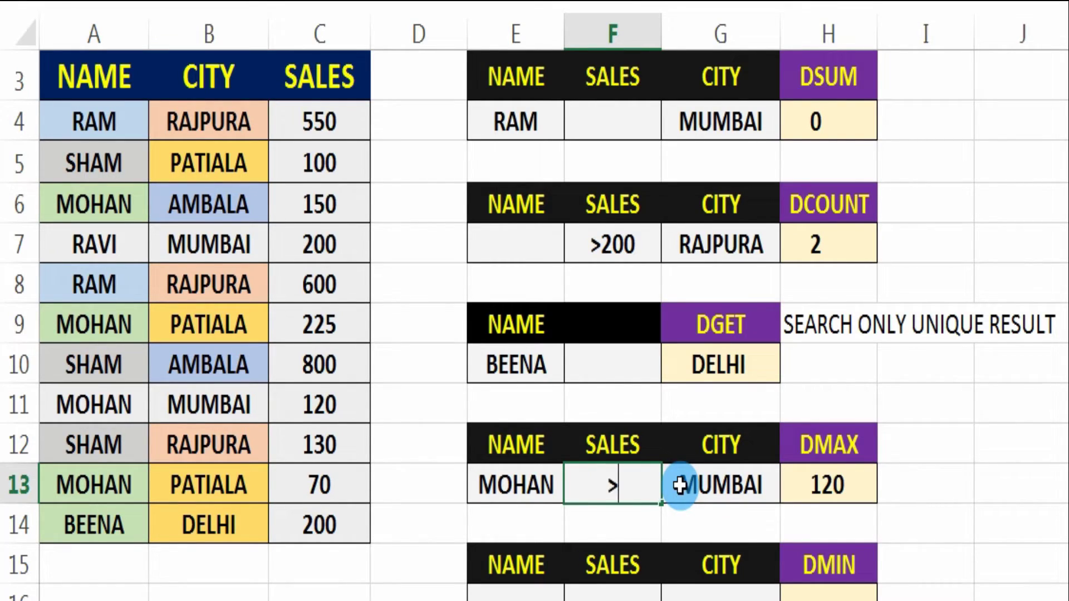
{"action": "type", "text": "0"}
{"action": "key", "text": "Return"}
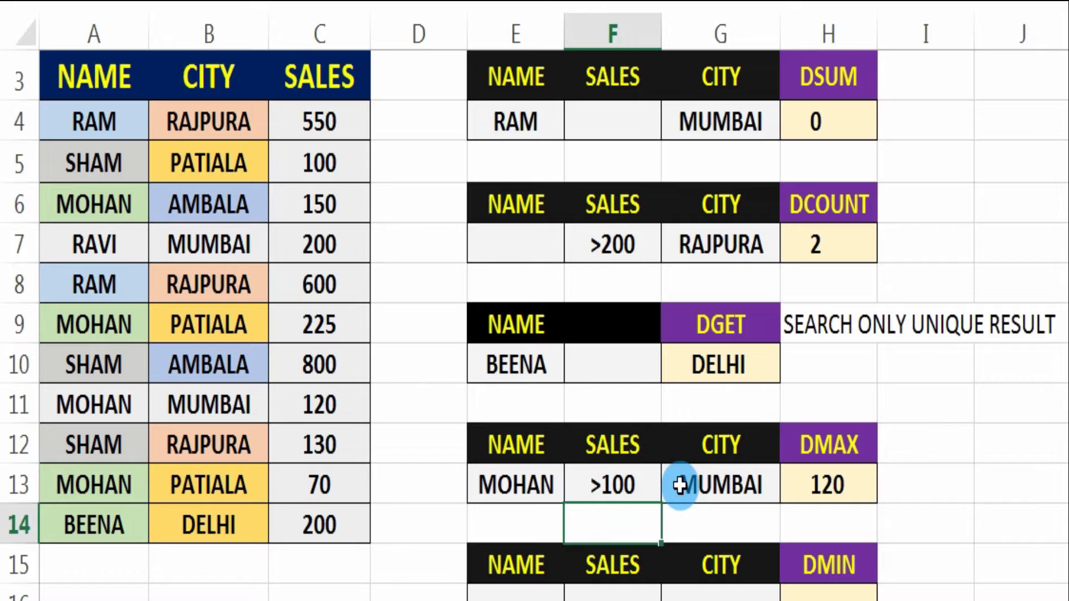
{"action": "key", "text": "Up"}
{"action": "key", "text": "Delete"}
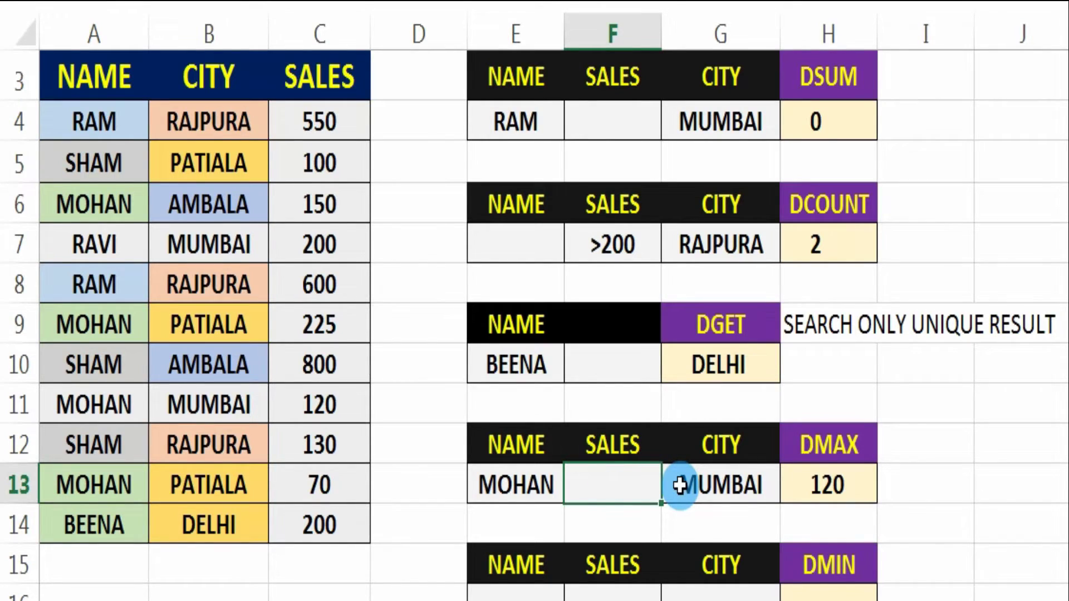
Enter MOHAN as the name criterion for DMIN
{"action": "scroll", "coordinate": [668, 489], "scroll_direction": "down", "scroll_amount": 1}
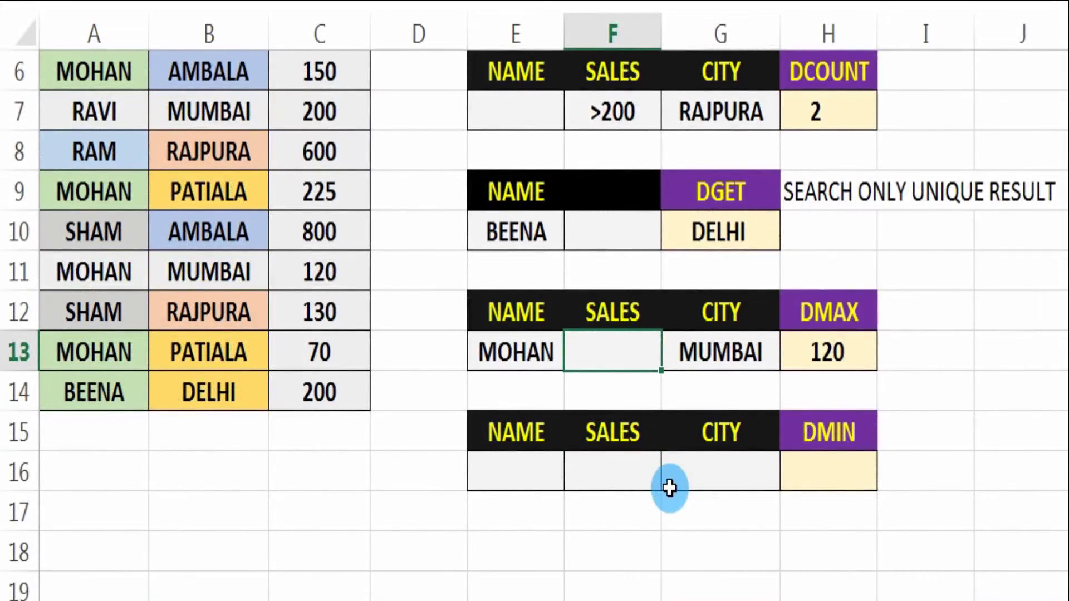
{"action": "left_click", "coordinate": [534, 478]}
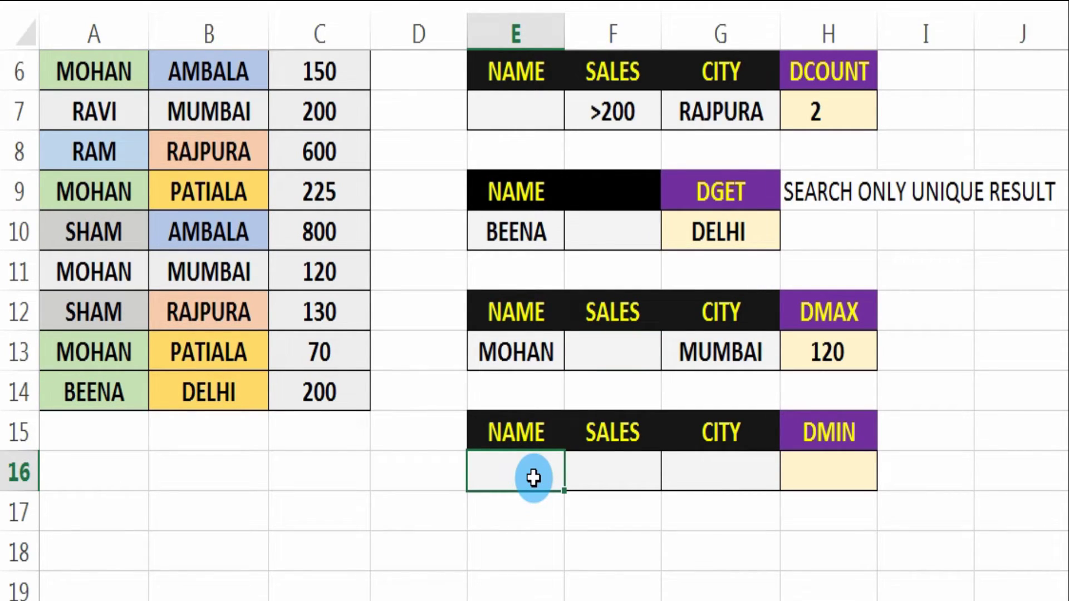
{"action": "type", "text": "MOHAN"}
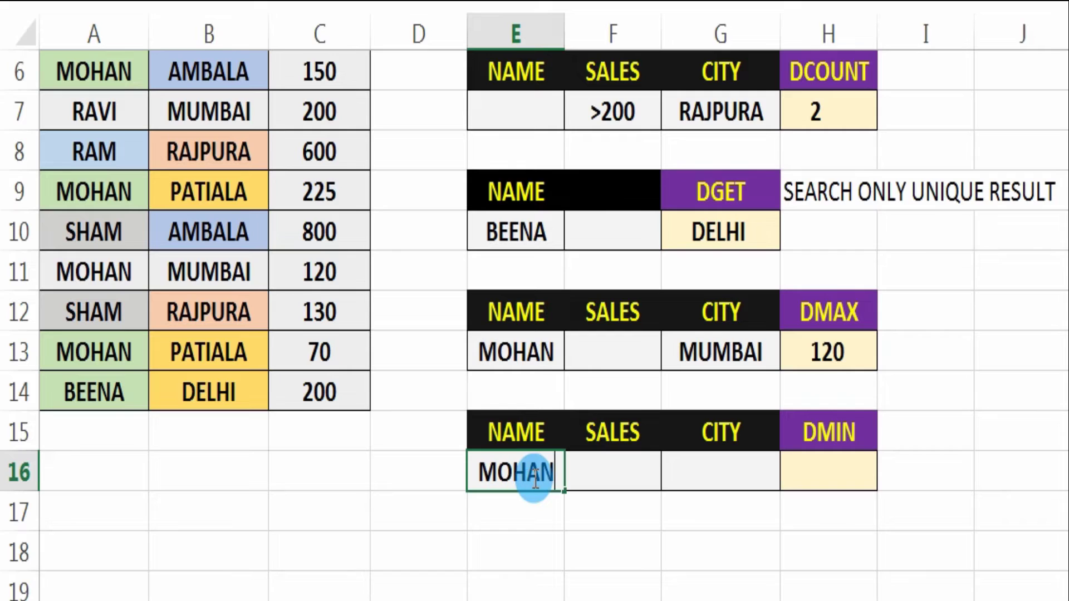
{"action": "key", "text": "Tab"}
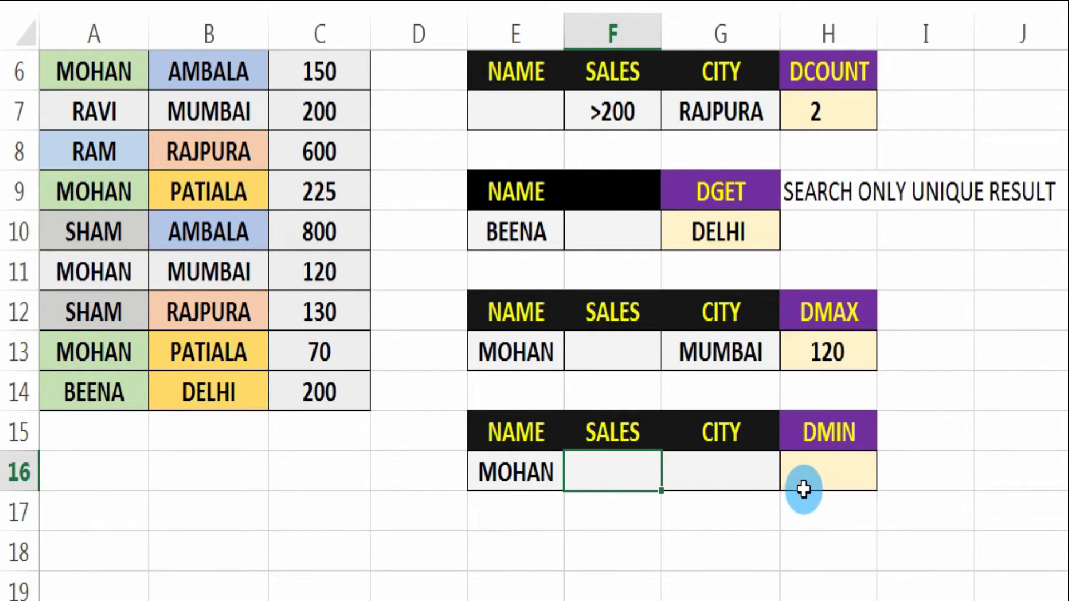
Start a DMIN formula in H16, dragging over the data table and picking the SALES column
{"action": "left_click", "coordinate": [807, 471]}
{"action": "type", "text": "=D"}
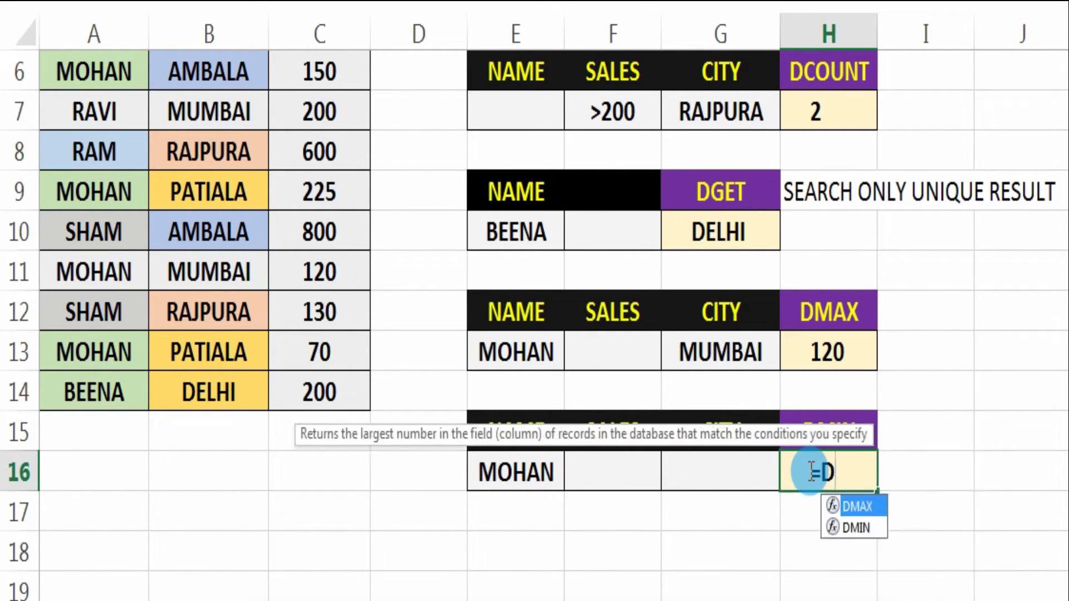
{"action": "type", "text": "MIN("}
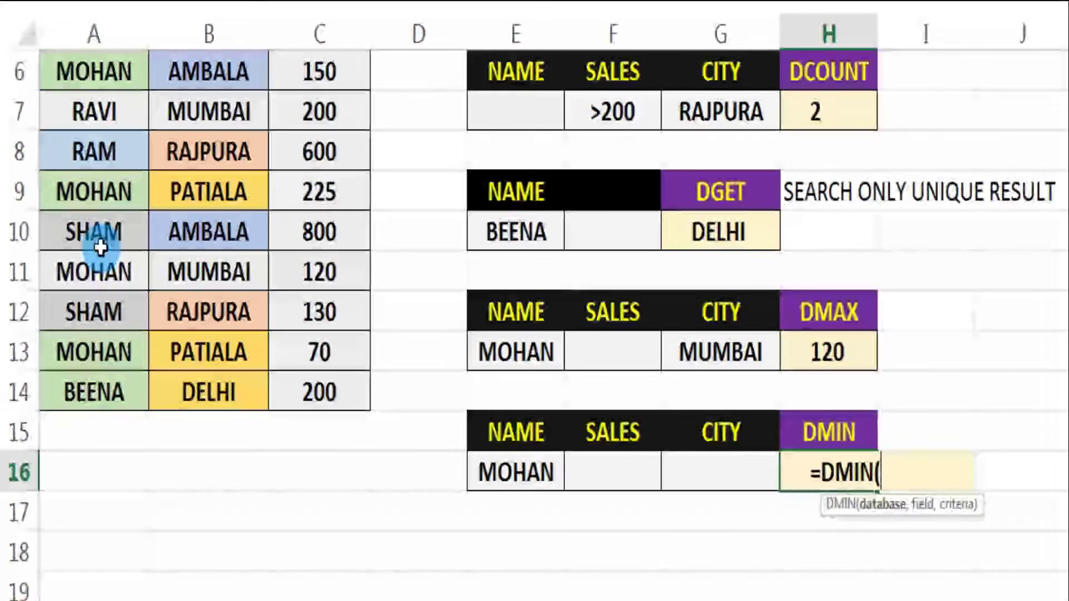
{"action": "scroll", "coordinate": [45, 241], "scroll_direction": "up", "scroll_amount": 1}
{"action": "mouse_move", "coordinate": [86, 76]}
{"action": "left_mouse_down"}
{"action": "mouse_move", "coordinate": [244, 284]}
{"action": "mouse_move", "coordinate": [330, 504]}
{"action": "left_mouse_up"}
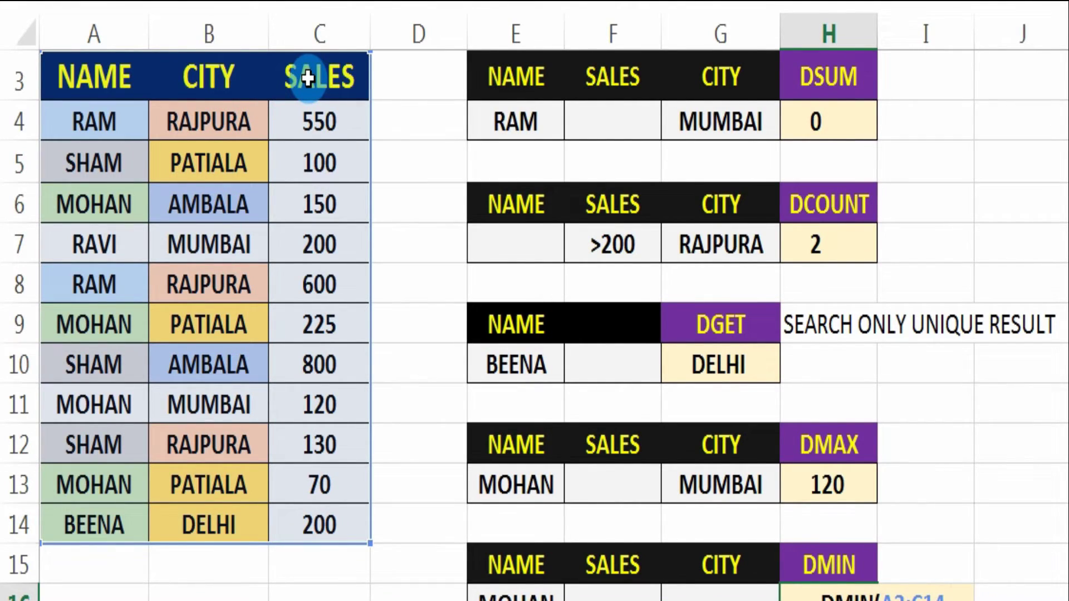
{"action": "scroll", "coordinate": [307, 78], "scroll_direction": "down", "scroll_amount": 1}
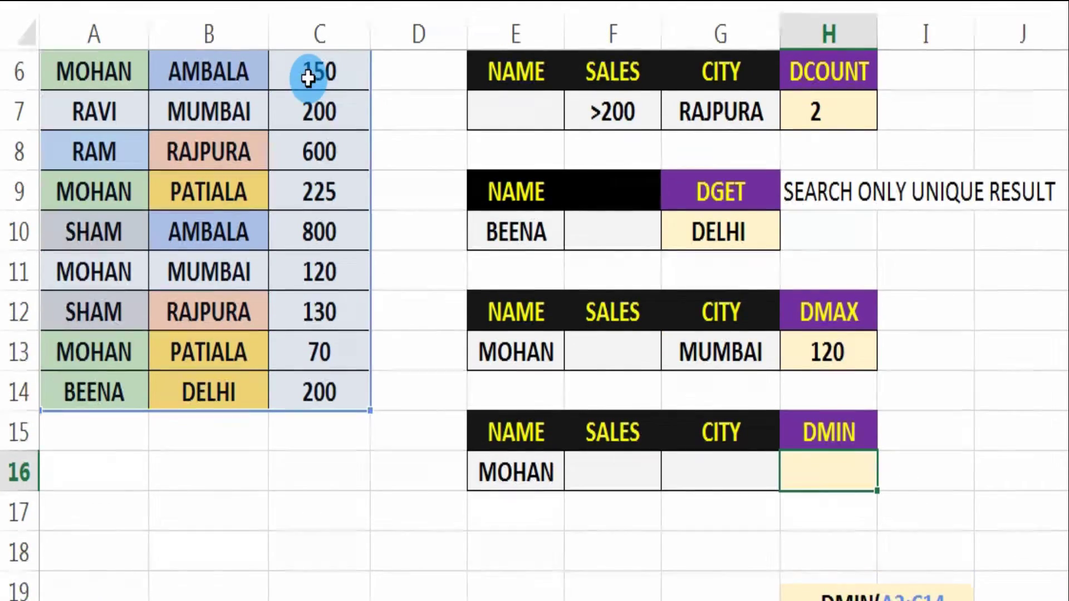
{"action": "scroll", "coordinate": [307, 78], "scroll_direction": "up", "scroll_amount": 1}
{"action": "scroll", "coordinate": [308, 78], "scroll_direction": "up", "scroll_amount": 1}
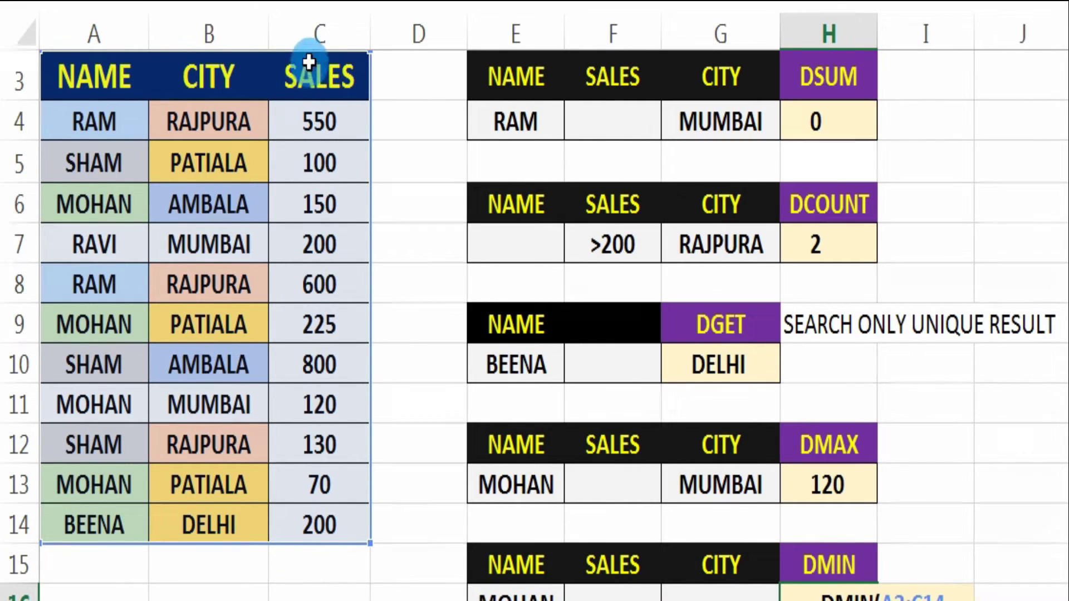
{"action": "left_click", "coordinate": [306, 76]}
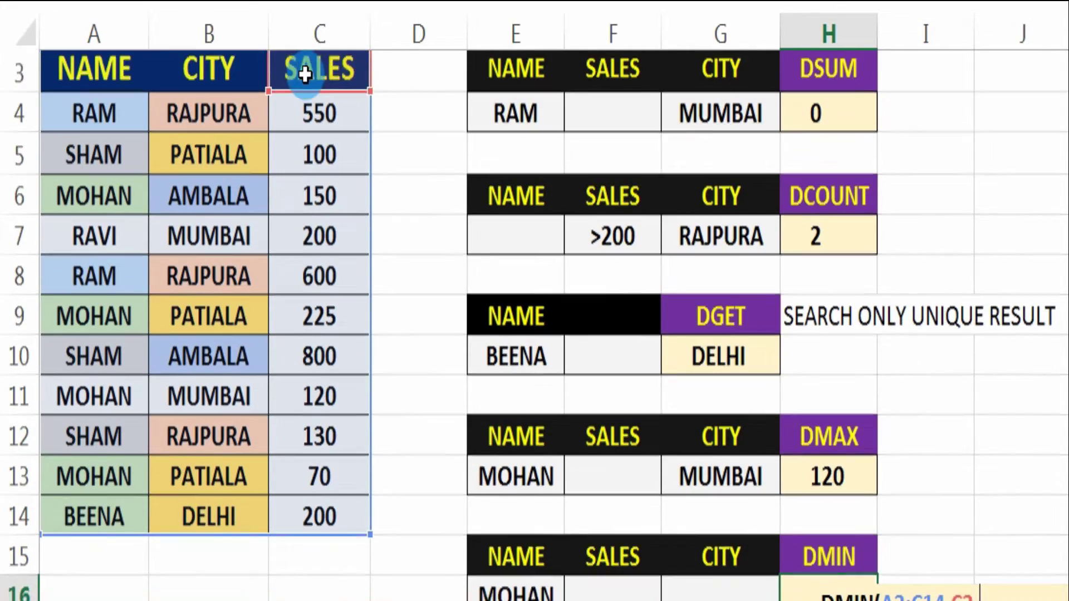
{"action": "scroll", "coordinate": [305, 75], "scroll_direction": "down", "scroll_amount": 1}
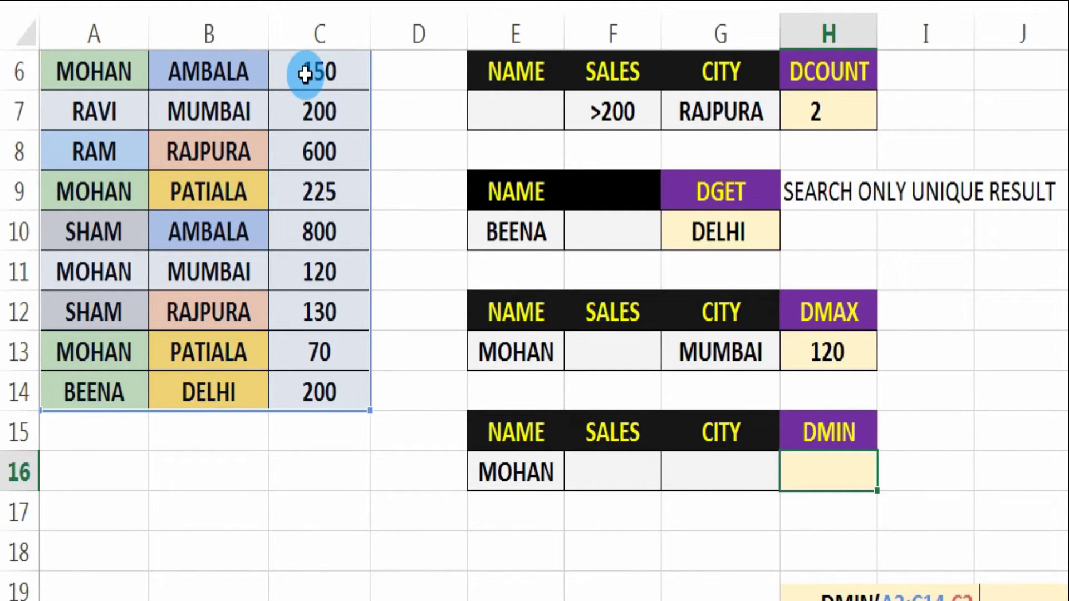
{"action": "scroll", "coordinate": [306, 75], "scroll_direction": "up", "scroll_amount": 1}
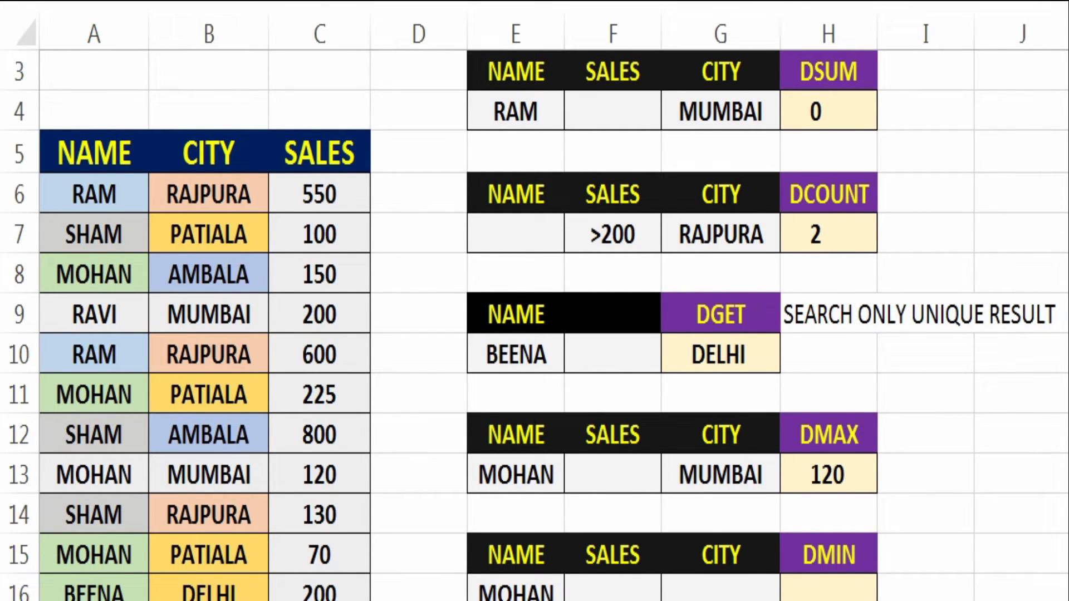
Change the DMIN name criterion in E16 to SHAM
{"action": "left_click", "coordinate": [1021, 434]}
{"action": "scroll", "coordinate": [630, 466], "scroll_direction": "down", "scroll_amount": 1}
{"action": "scroll", "coordinate": [630, 466], "scroll_direction": "down", "scroll_amount": 2}
{"action": "scroll", "coordinate": [630, 466], "scroll_direction": "down", "scroll_amount": 1}
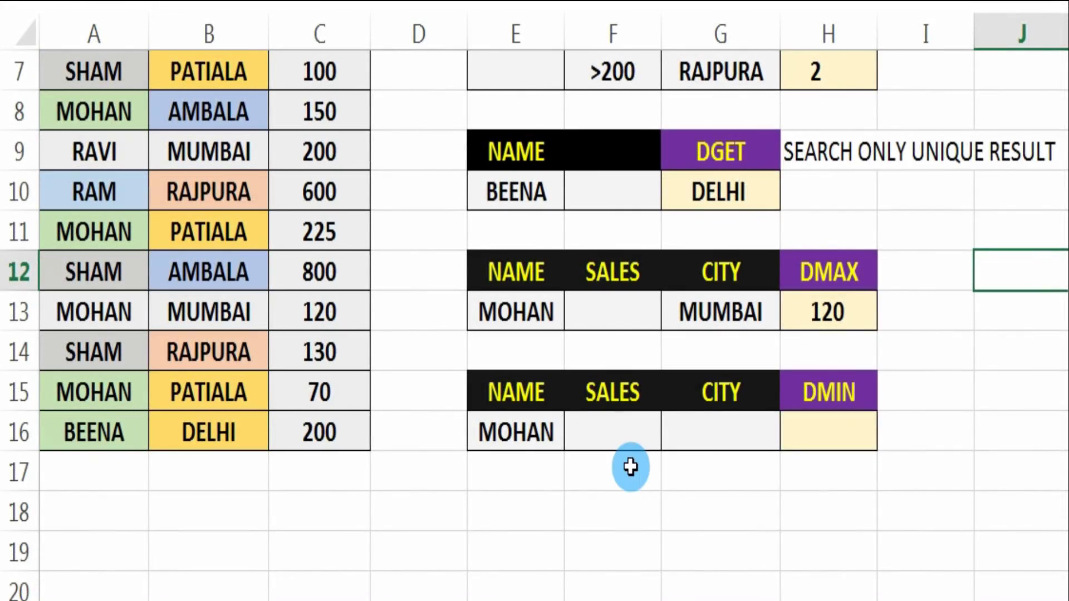
{"action": "left_click", "coordinate": [521, 440]}
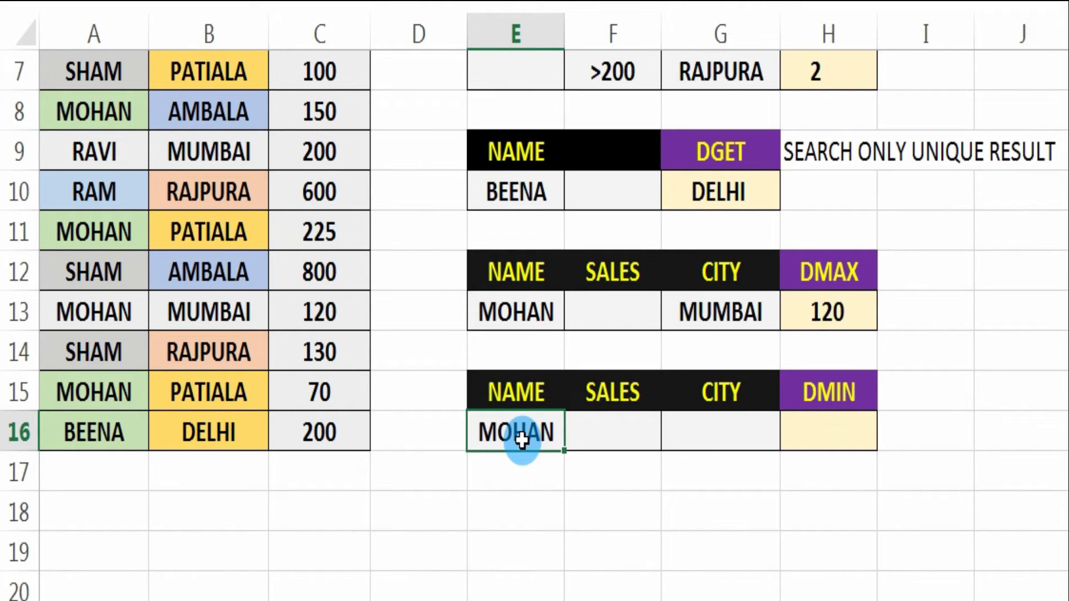
{"action": "type", "text": "SHAM"}
{"action": "key", "text": "Right"}
{"action": "key", "text": "Right"}
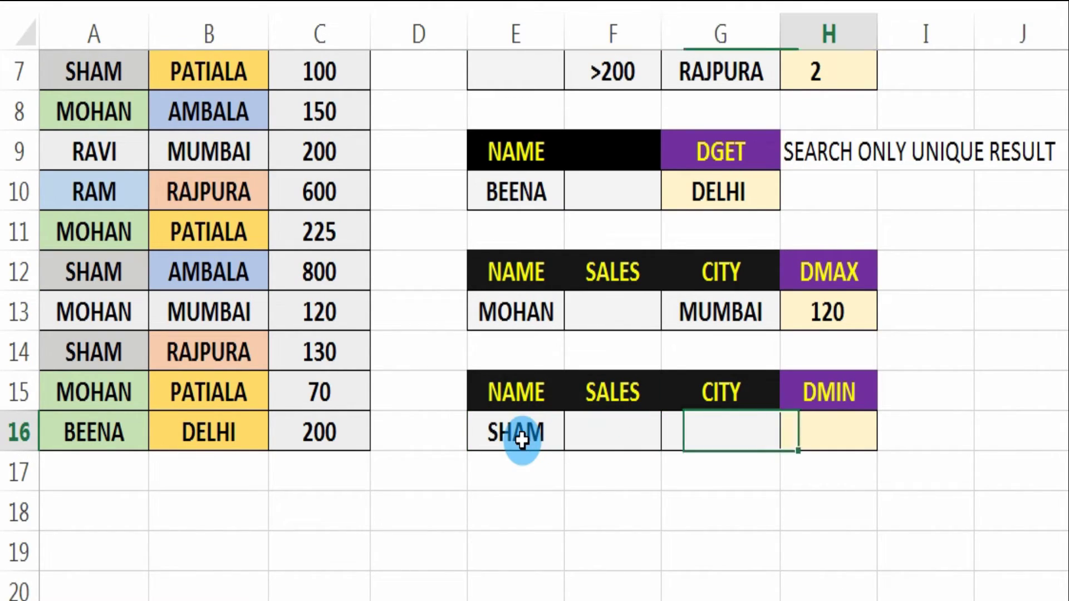
{"action": "key", "text": "Right"}
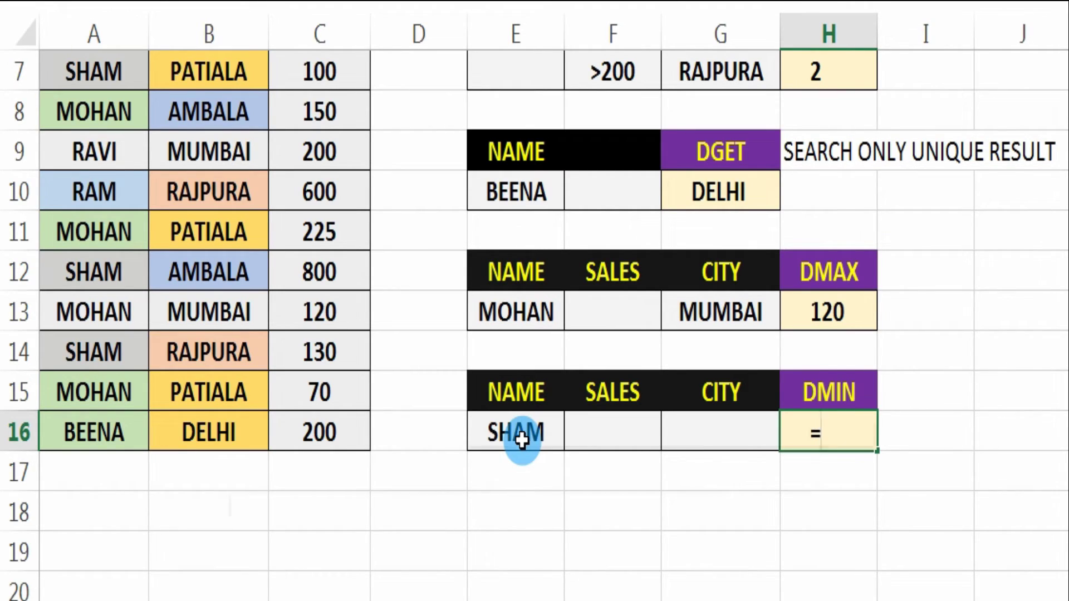
Enter =DMIN(A5:C16,C5,E15:G16) in H16, returning 100
{"action": "type", "text": "DMI"}
{"action": "key", "text": "Right"}
{"action": "key", "text": "Left"}
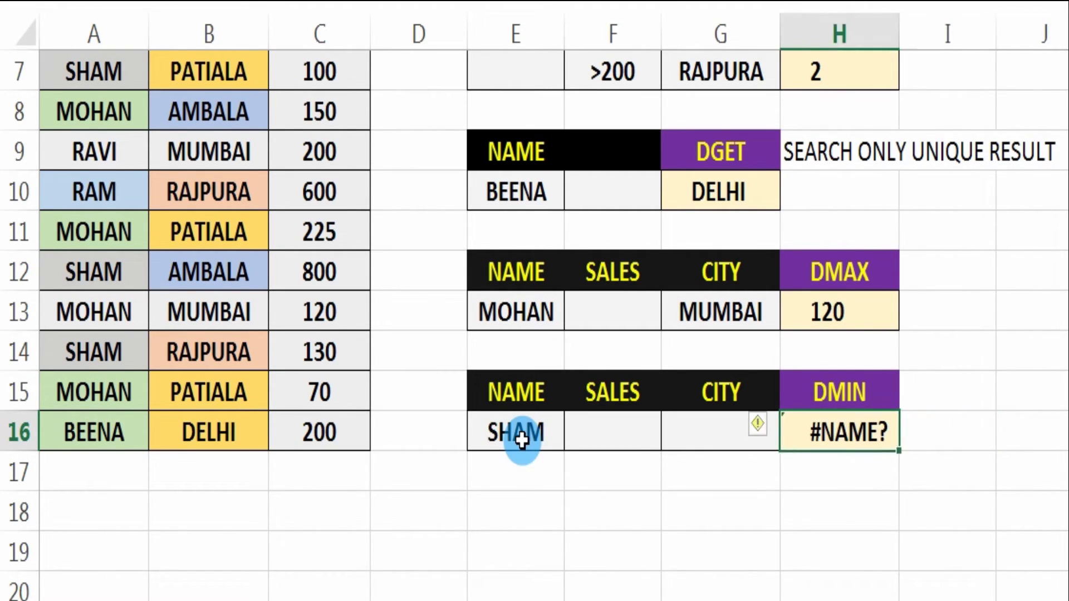
{"action": "type", "text": "=DMIN"}
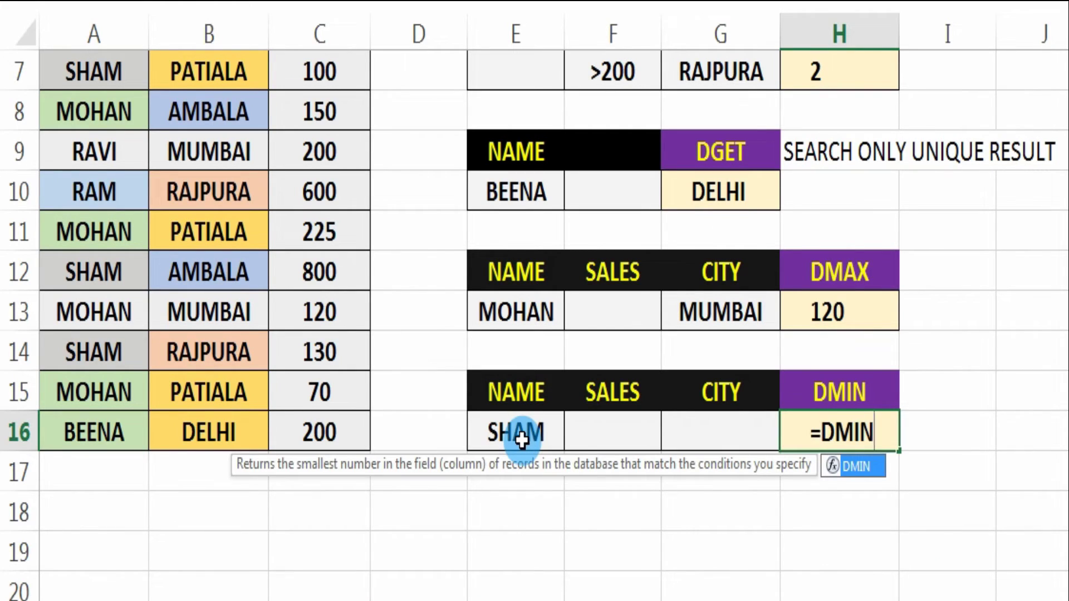
{"action": "type", "text": "("}
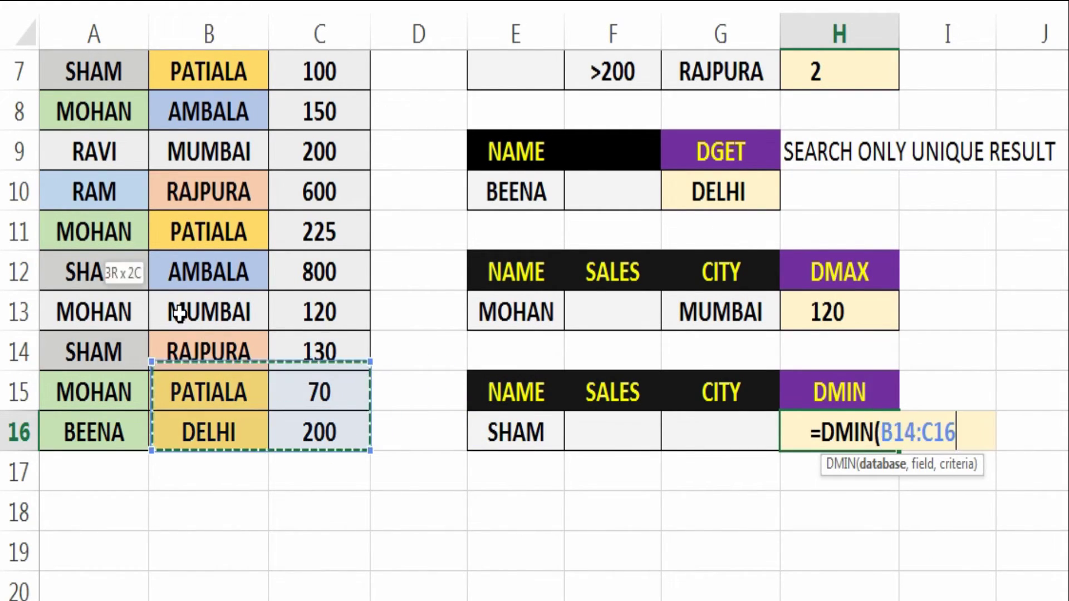
{"action": "mouse_move", "coordinate": [343, 435]}
{"action": "left_mouse_down"}
{"action": "mouse_move", "coordinate": [115, 53]}
{"action": "mouse_move", "coordinate": [115, 111]}
{"action": "left_mouse_up"}
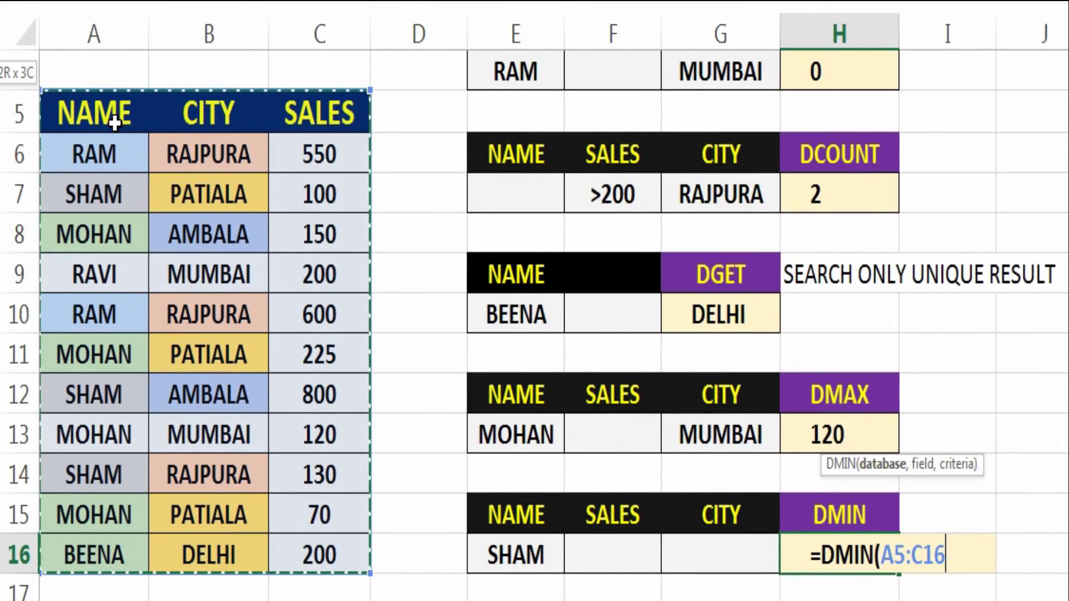
{"action": "type", "text": ","}
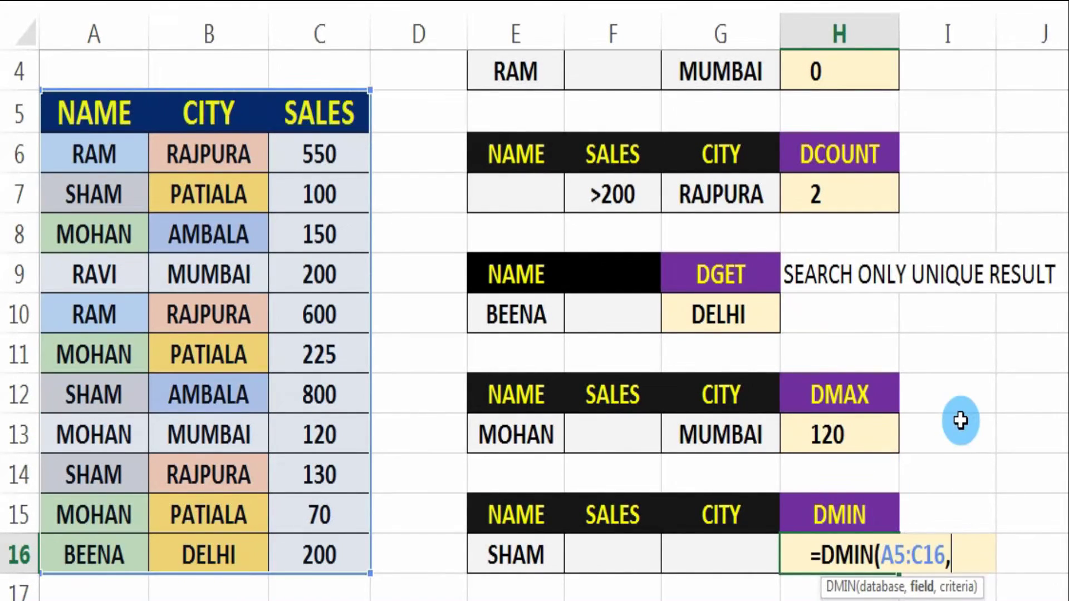
{"action": "left_click", "coordinate": [334, 99]}
{"action": "type", "text": ","}
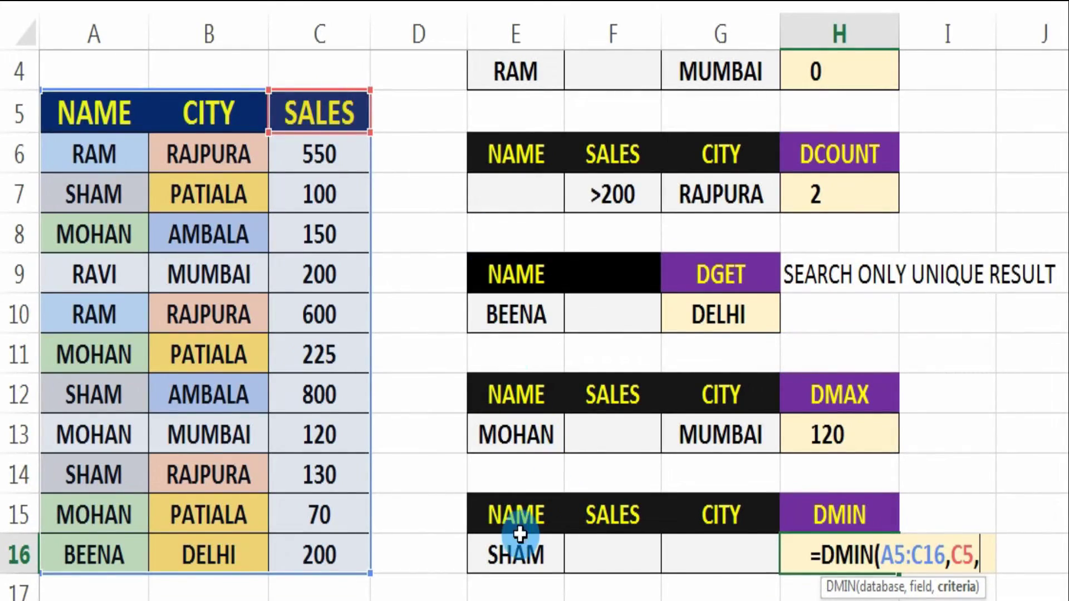
{"action": "left_click_drag", "start_coordinate": [506, 515], "coordinate": [686, 551]}
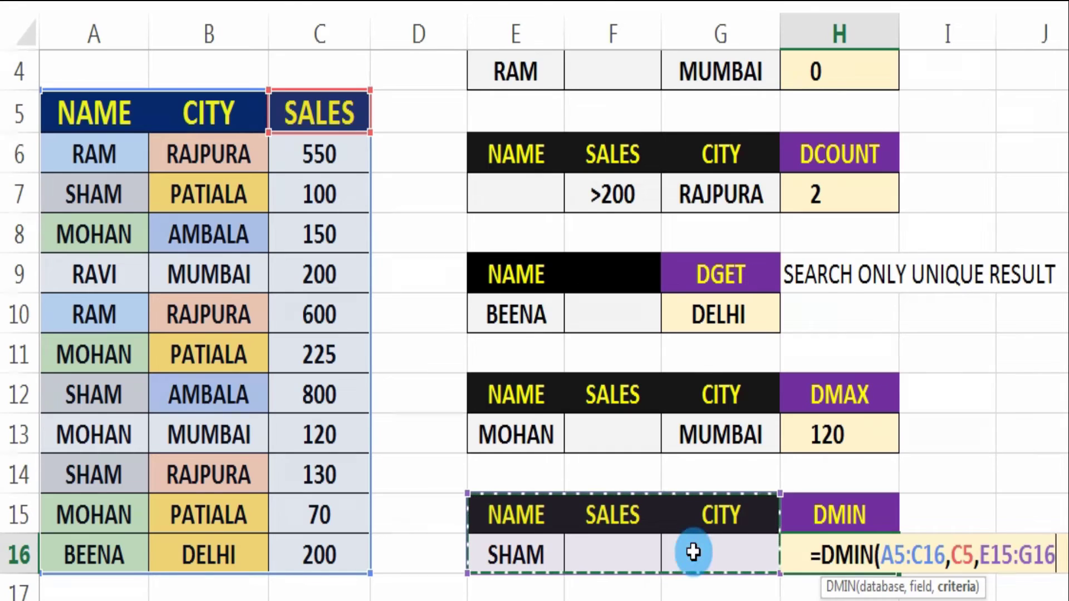
{"action": "type", "text": ")"}
{"action": "key", "text": "Return"}
{"action": "key", "text": "Up"}
Try RAVI, BEENA, then RAVI again as the DMIN name criterion in E16
{"action": "key", "text": "Left"}
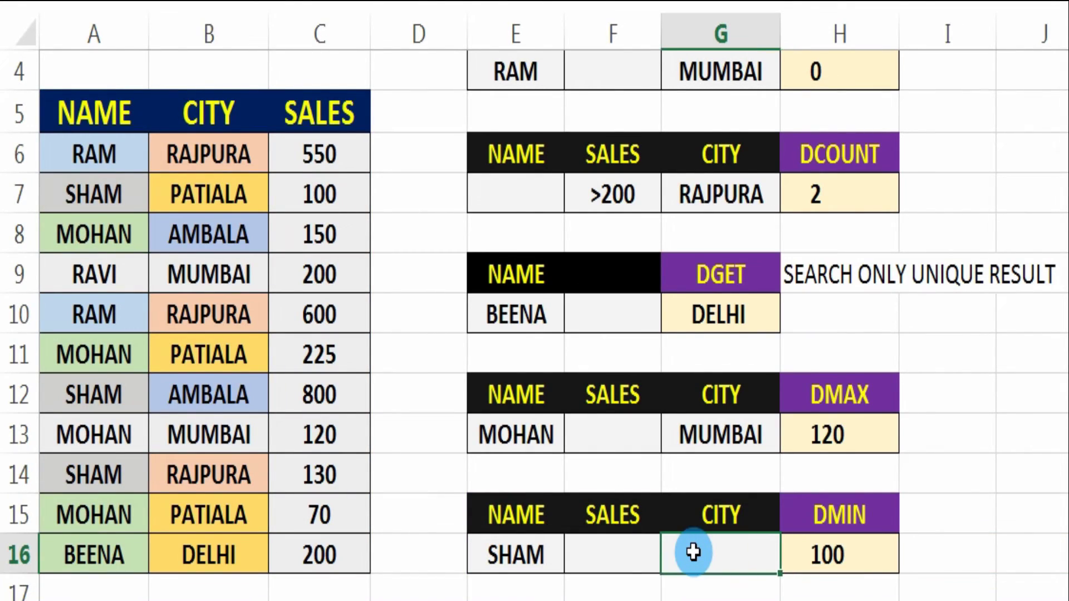
{"action": "key", "text": "Left"}
{"action": "key", "text": "Left"}
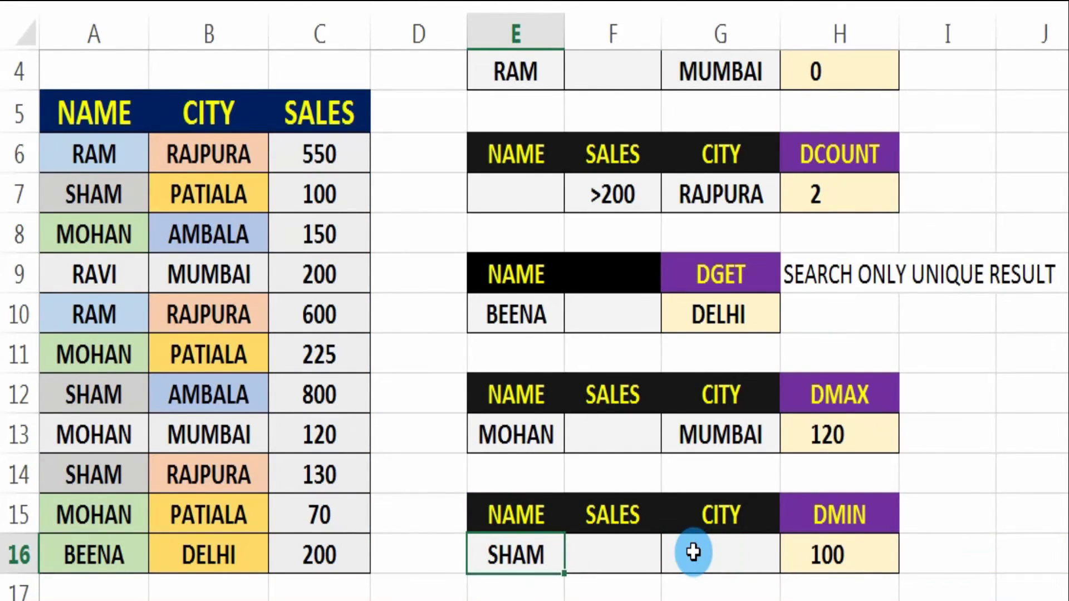
{"action": "type", "text": "RAVI"}
{"action": "key", "text": "Return"}
{"action": "key", "text": "Up"}
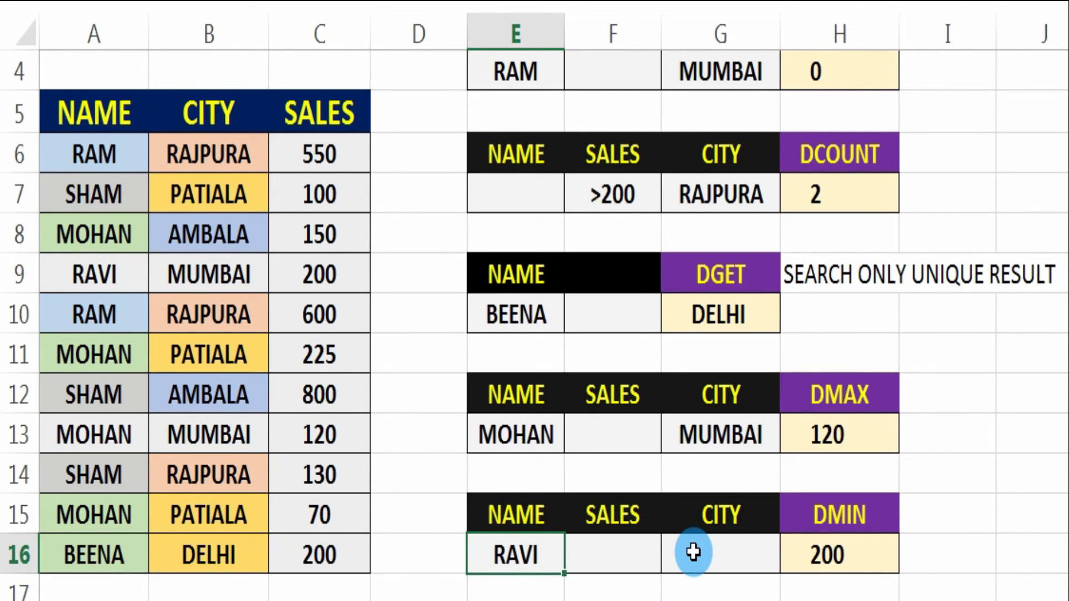
{"action": "type", "text": "BEENA"}
{"action": "key", "text": "Right"}
{"action": "key", "text": "Left"}
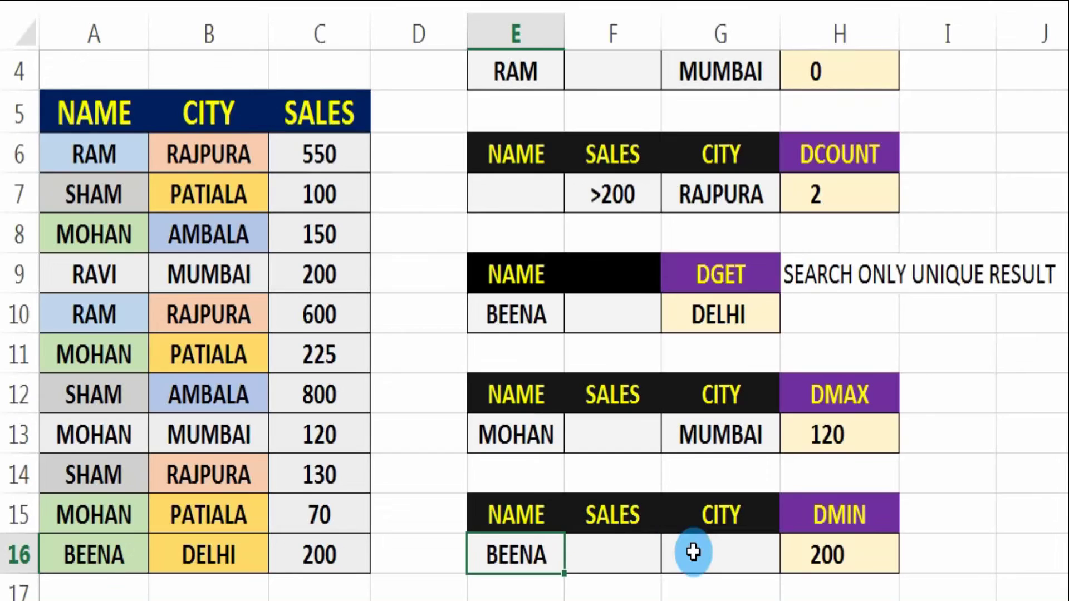
{"action": "type", "text": "RAV"}
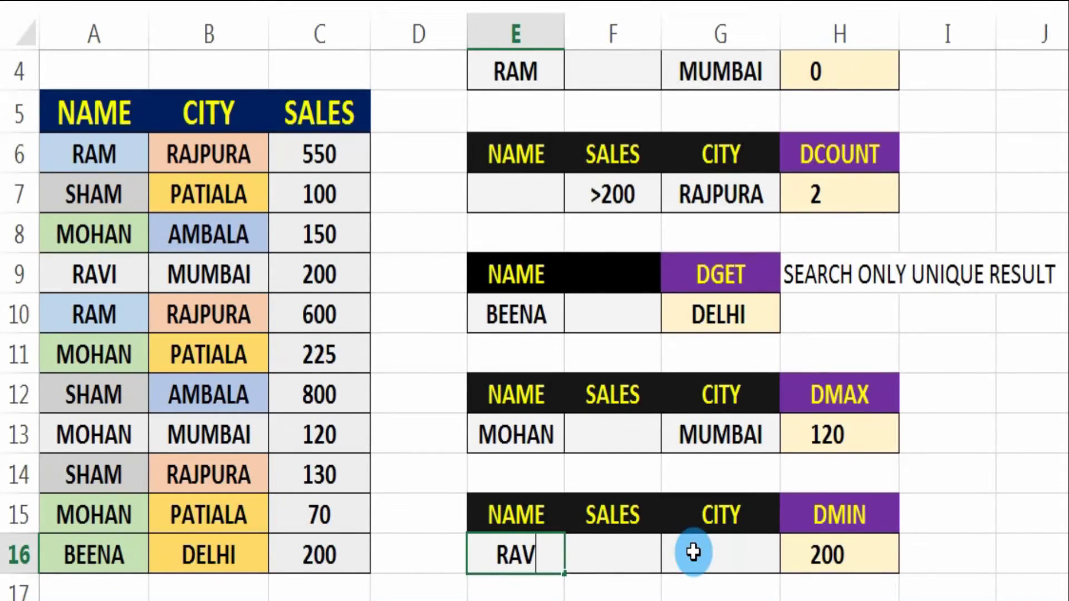
{"action": "type", "text": "I"}
{"action": "key", "text": "Right"}
{"action": "key", "text": "Left"}
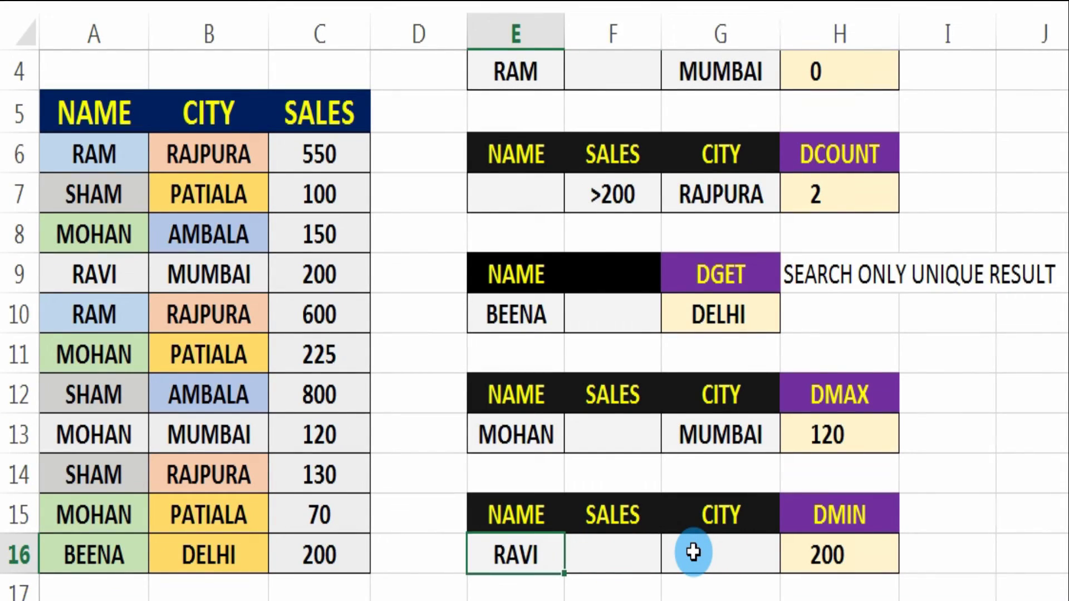
Set the city criterion G16 to RAJPURA and the name to RAM, giving 550
{"action": "key", "text": "Right"}
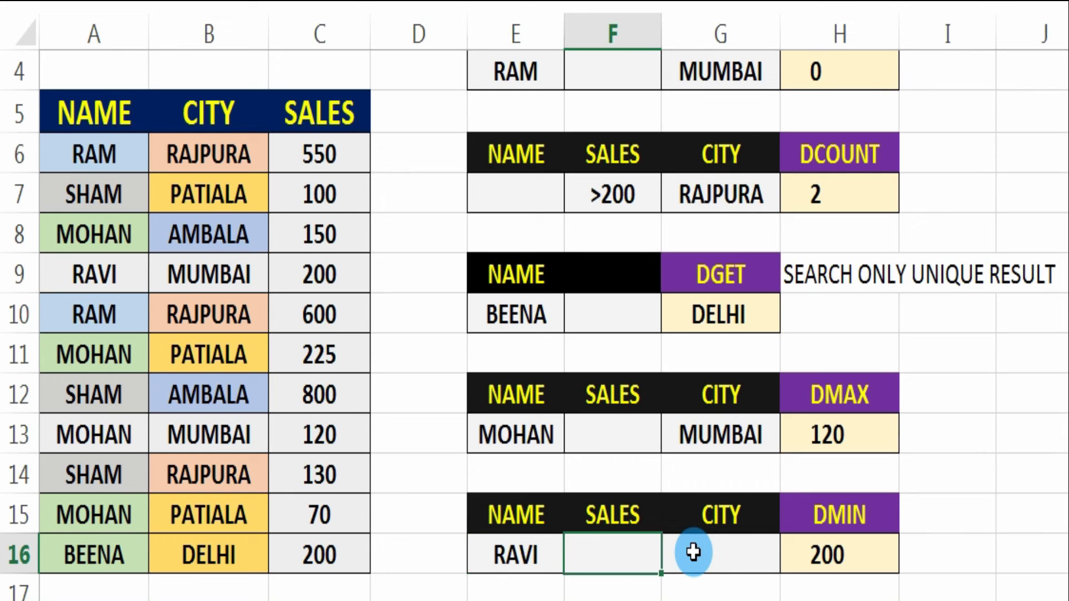
{"action": "key", "text": "Right"}
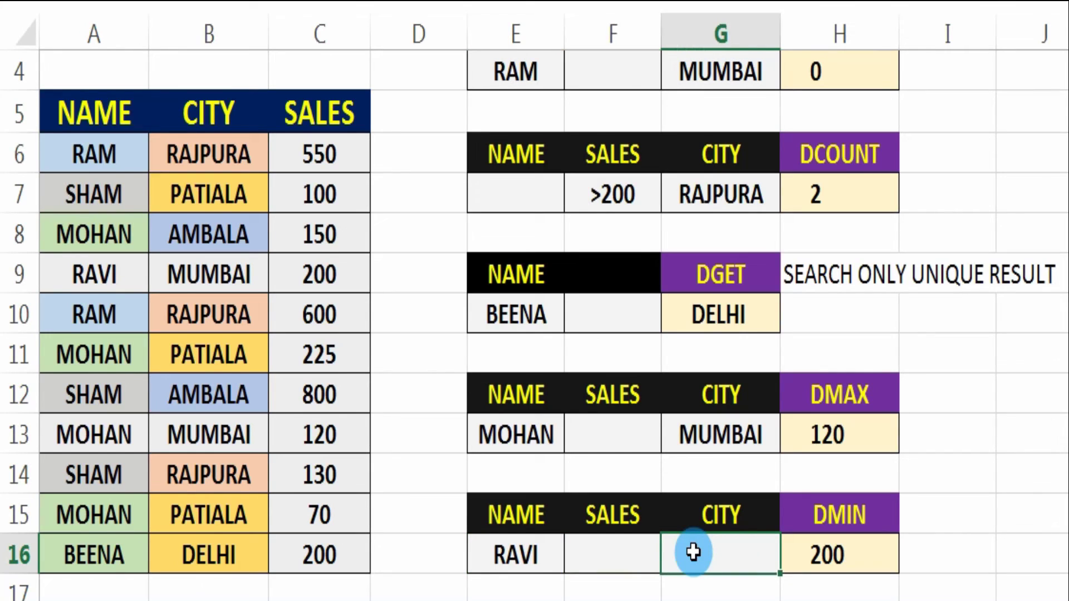
{"action": "type", "text": "RAJPURA"}
{"action": "key", "text": "Return"}
{"action": "key", "text": "Up"}
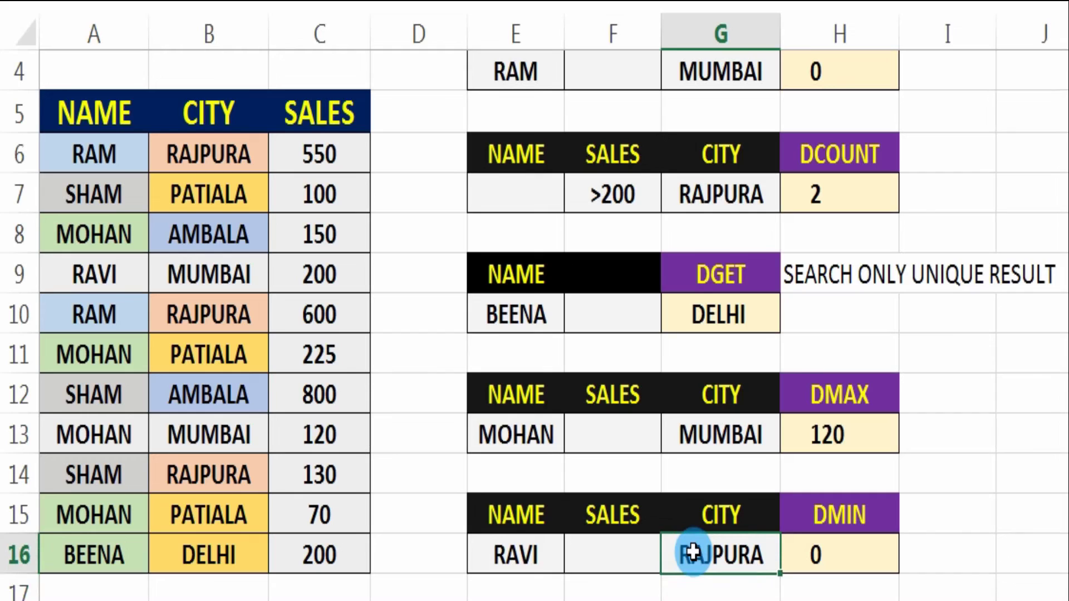
{"action": "key", "text": "Left"}
{"action": "key", "text": "Left"}
{"action": "type", "text": "RA"}
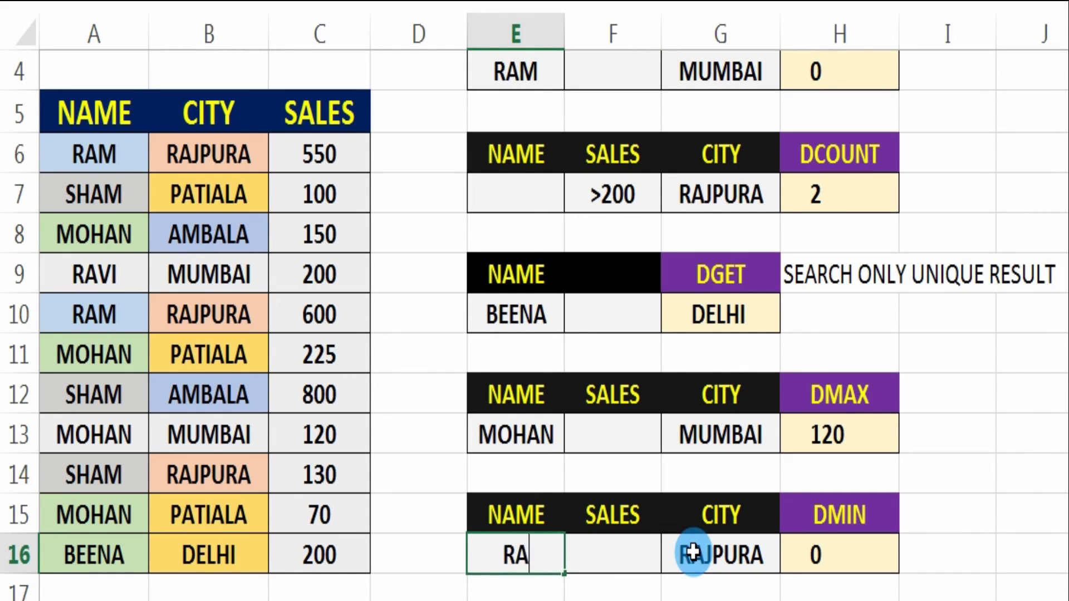
{"action": "type", "text": "M"}
{"action": "key", "text": "Return"}
{"action": "key", "text": "Up"}
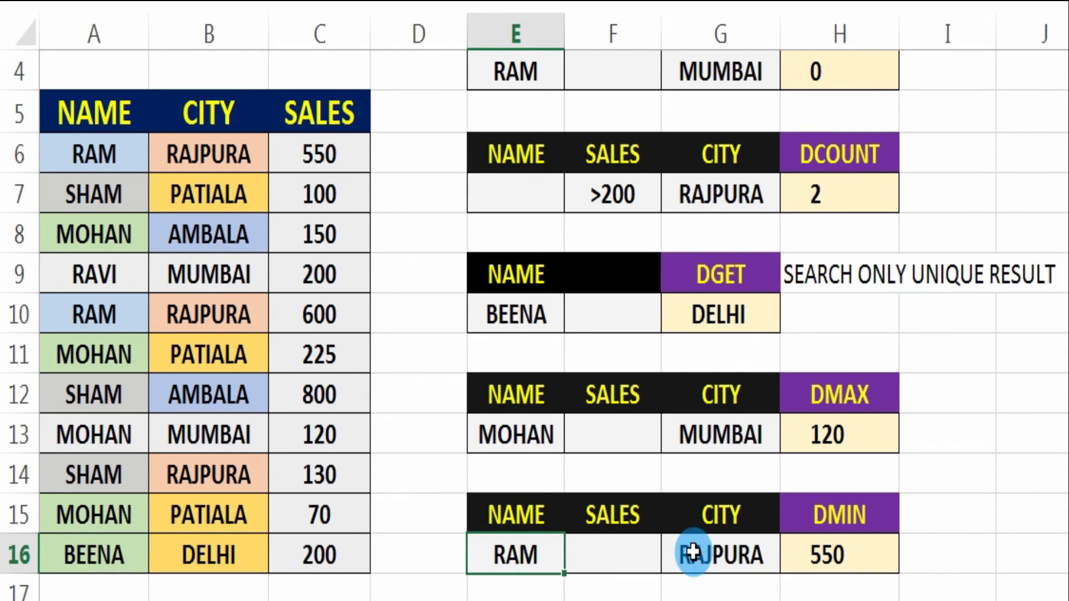